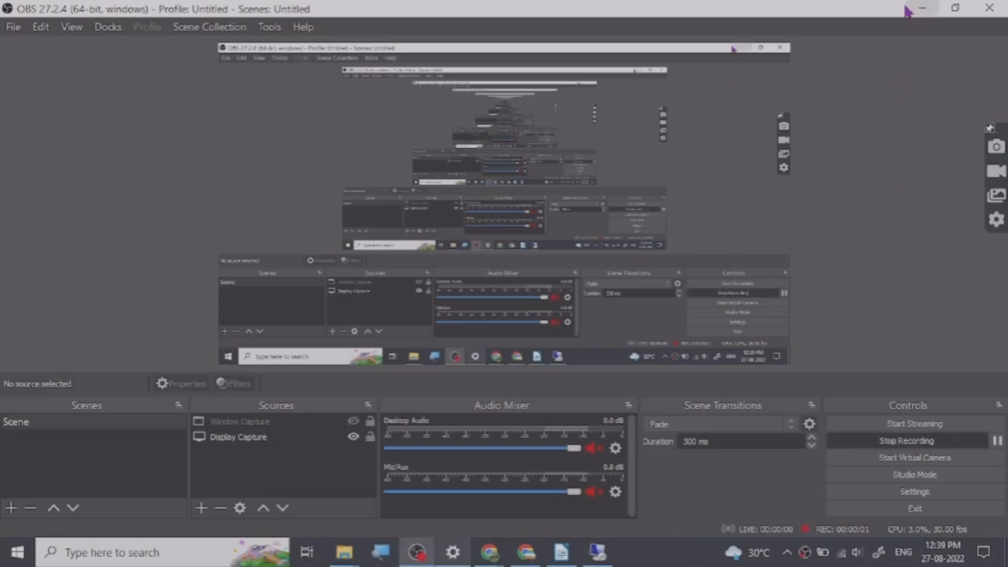
Minimize the OBS recorder so the YouTube video page and its description are visible
left_click(921, 9)
scroll(259, 347, "up", 3)
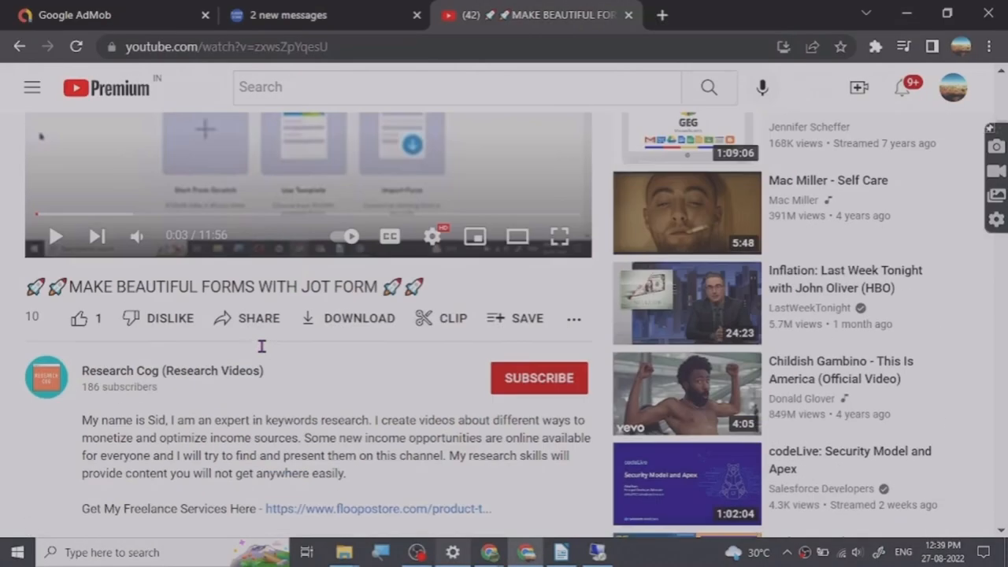
scroll(252, 315, "down", 3)
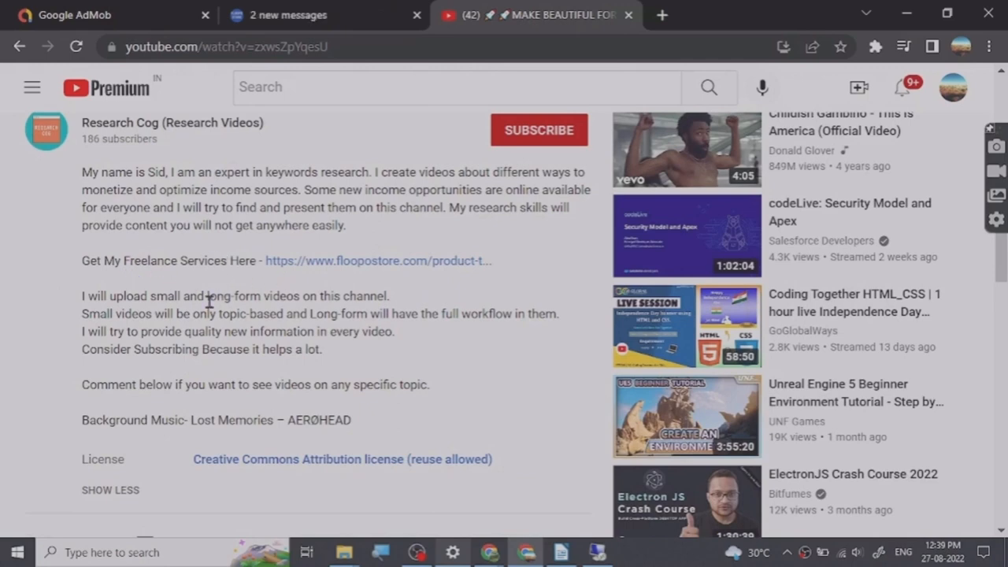
scroll(206, 303, "up", 3)
scroll(182, 352, "down", 3)
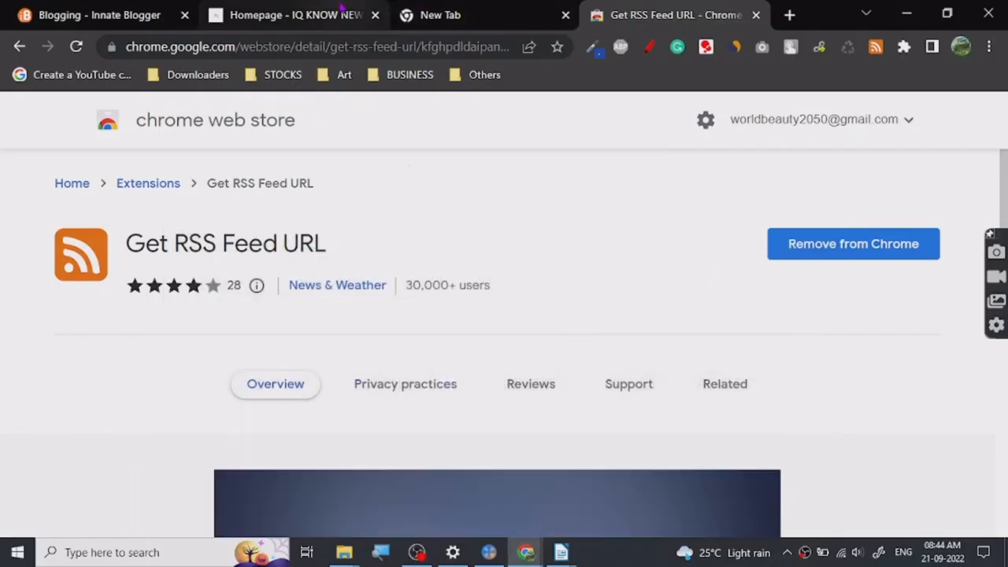
Bring the IQ KNOW NEWS homepage tab to the front
left_click(339, 14)
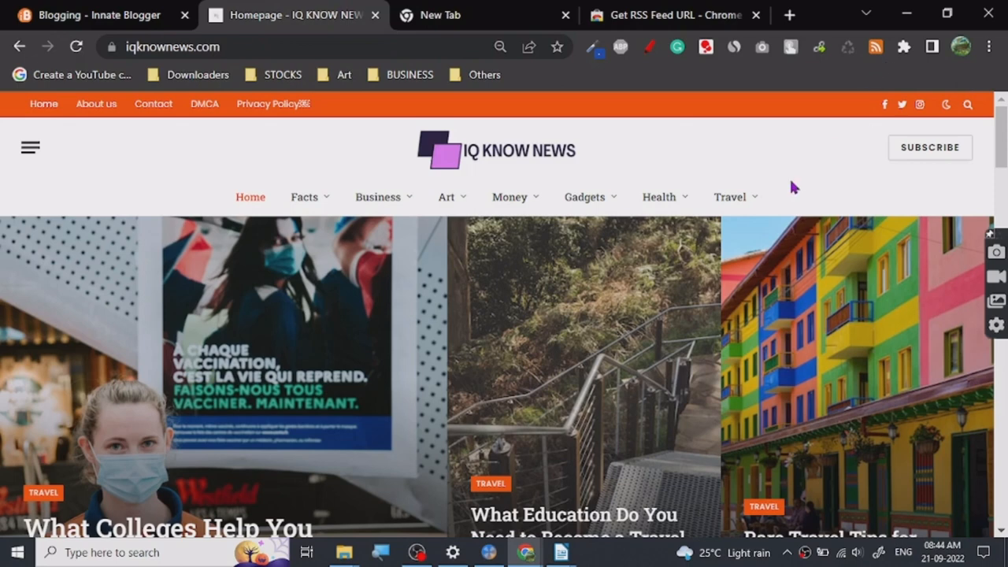
mouse_move(560, 552)
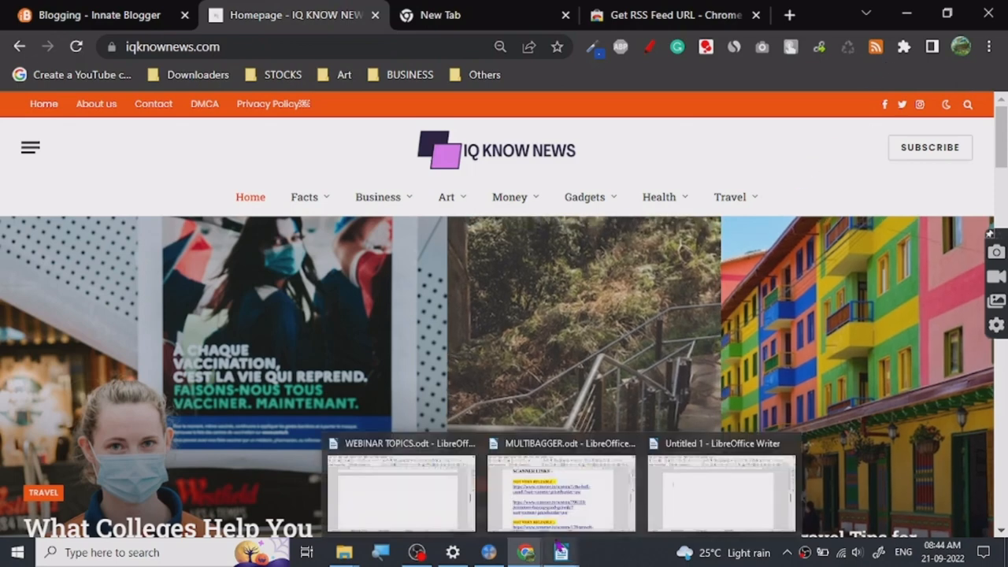
Write the heading 'RSS – LINK – AUTOMATED – GOOGLE NEWS' in the Writer document, correcting ATOMATED
left_click(720, 488)
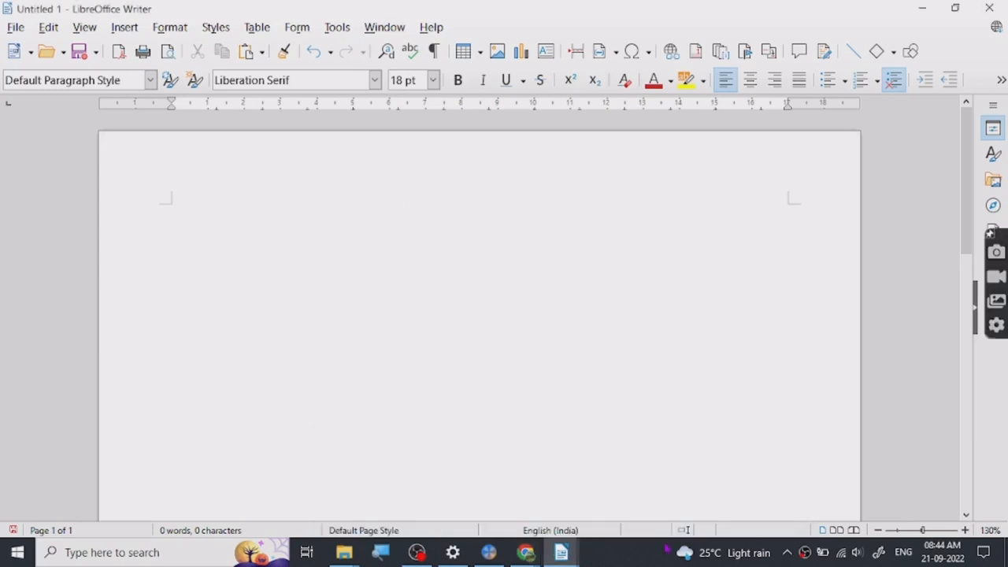
type("RSS ")
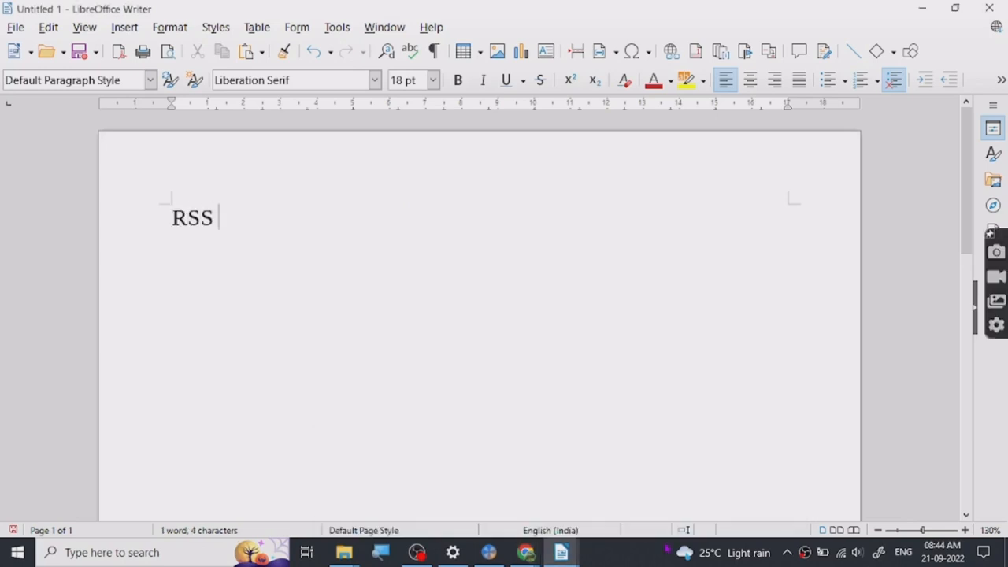
type("- LINK ")
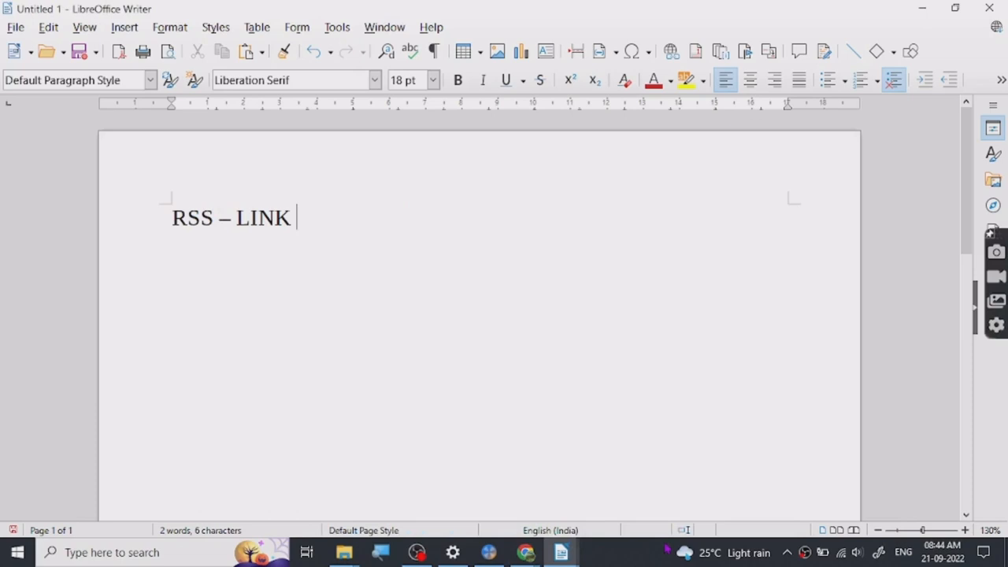
type("- ")
type("A")
type("TO")
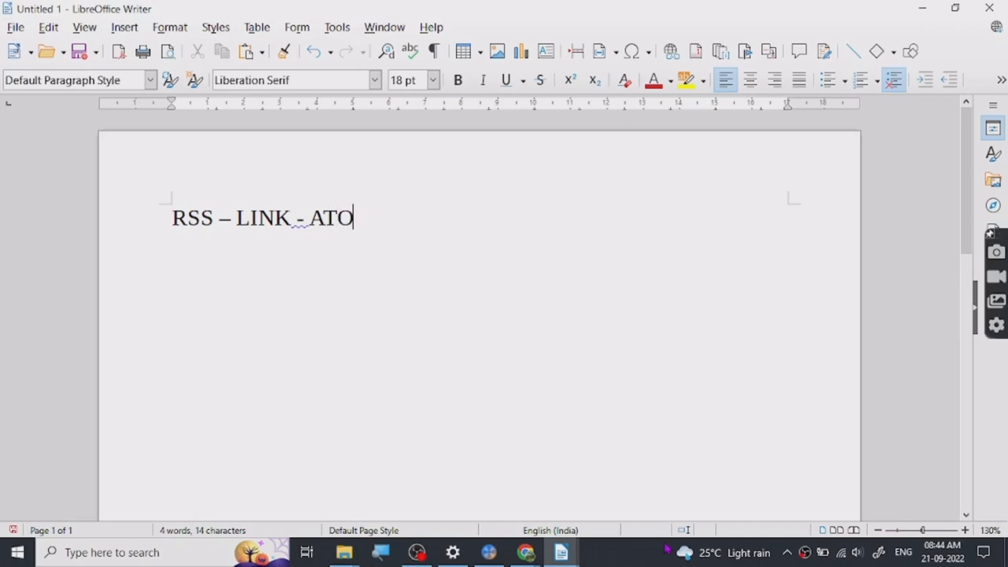
type("MATED")
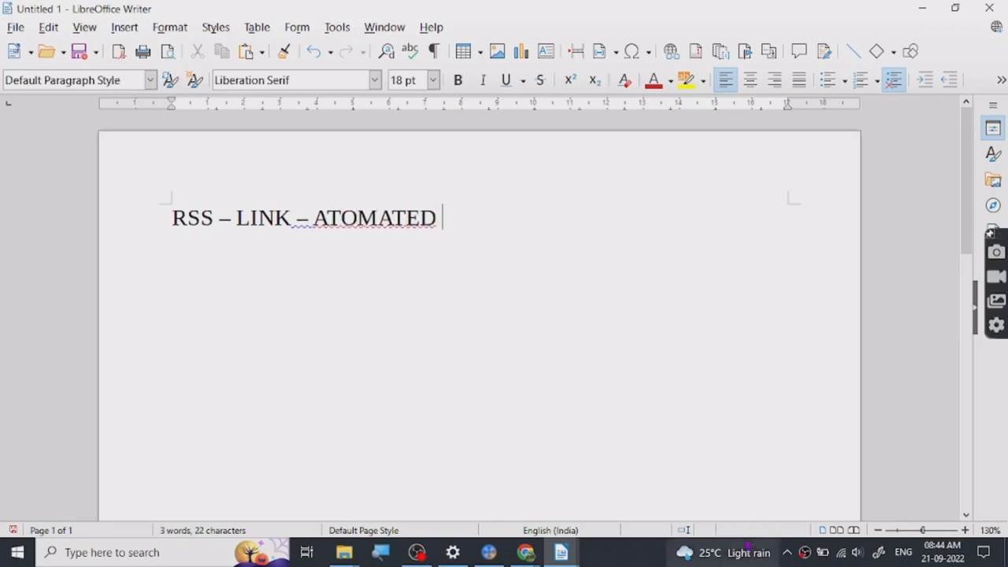
left_click(326, 218)
type("U")
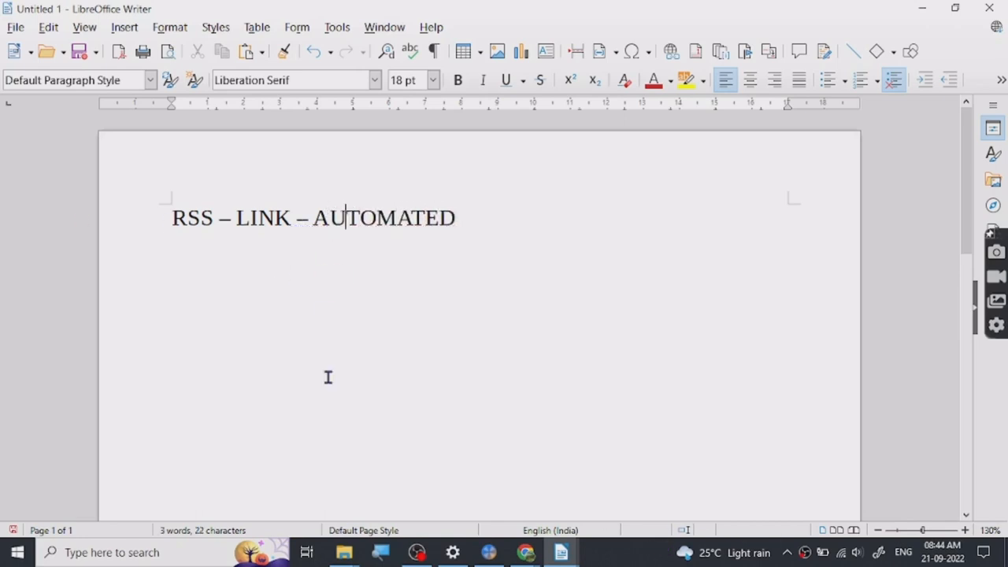
left_click(539, 217)
type("-")
type(" GOOGLE ")
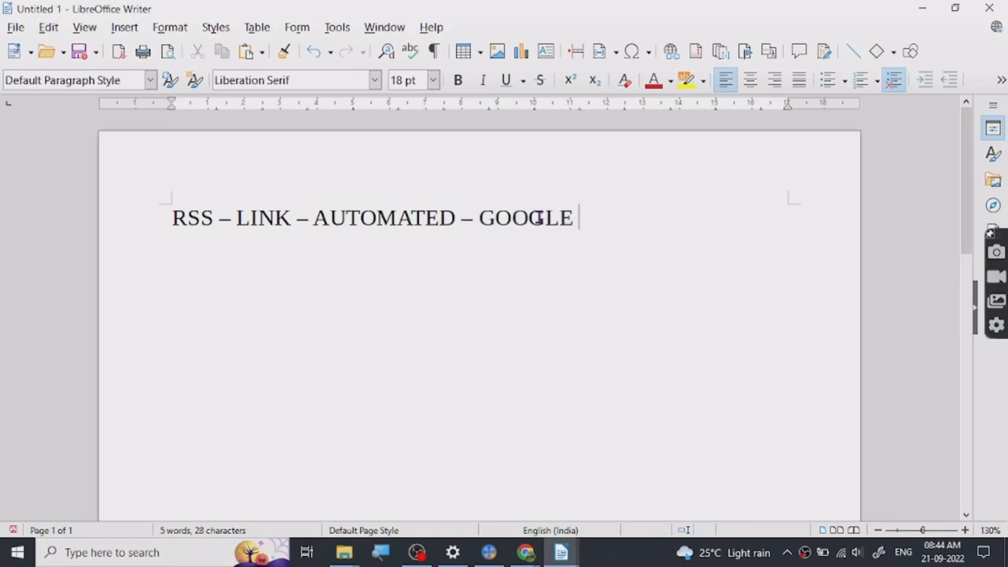
type("NEWS")
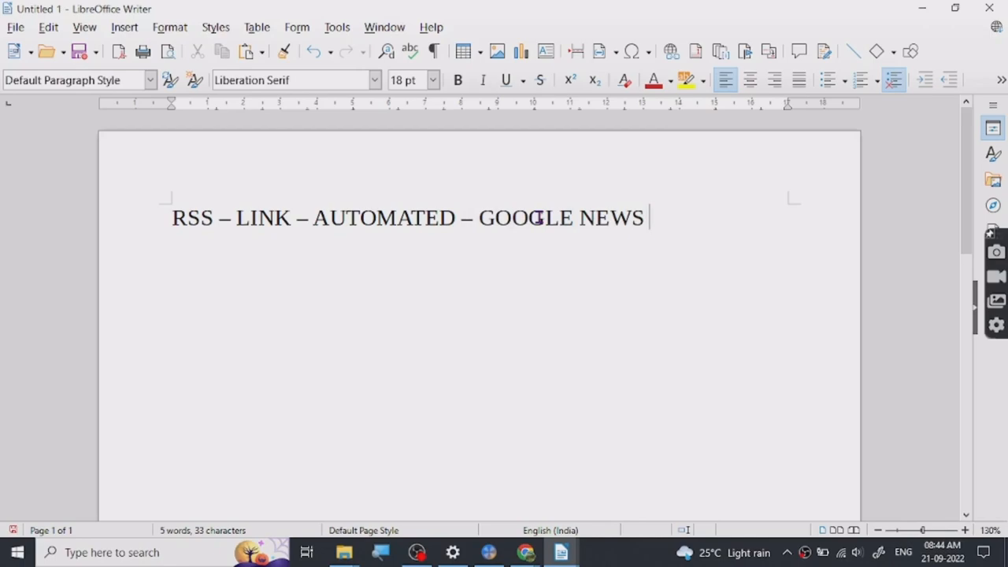
Return to the browser and search Google for 'rss feed generator' in a new tab
left_click(922, 8)
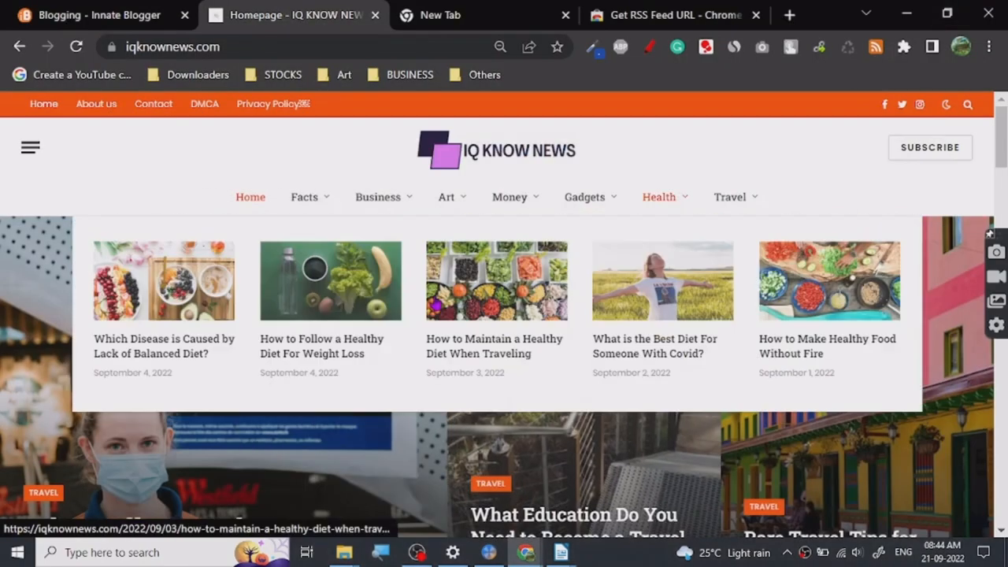
scroll(236, 315, "down", 5)
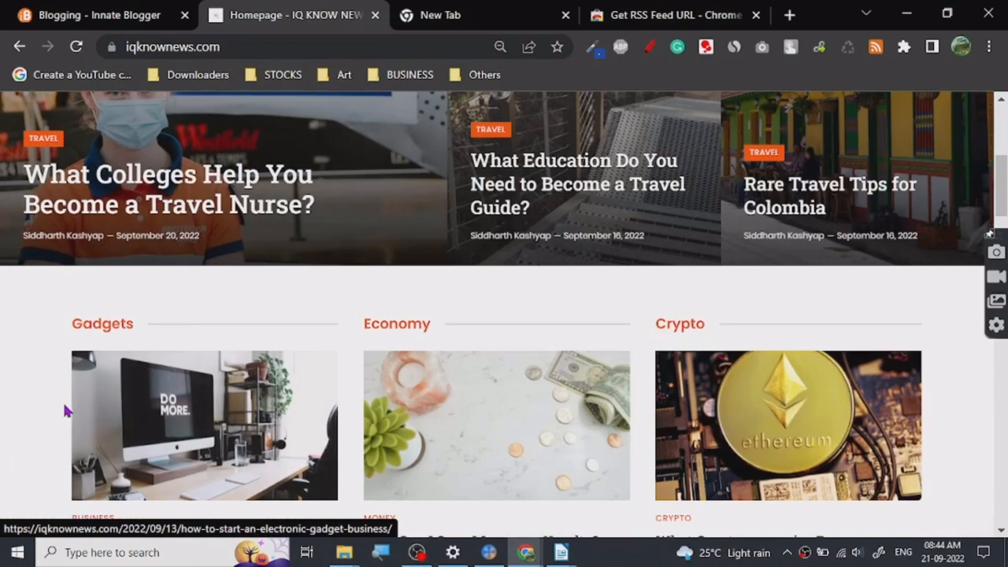
scroll(236, 394, "up", 5)
left_click(440, 15)
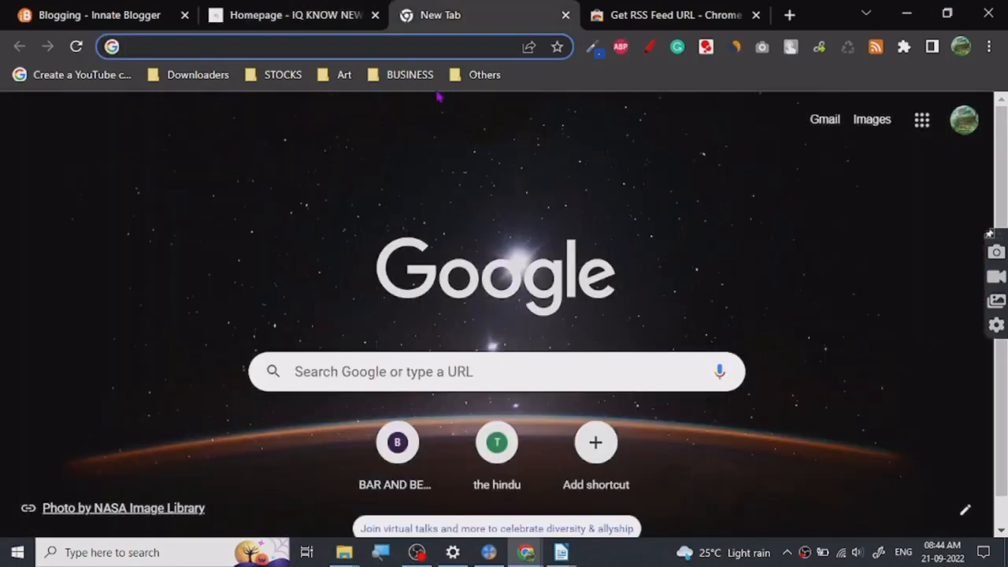
type("rSS")
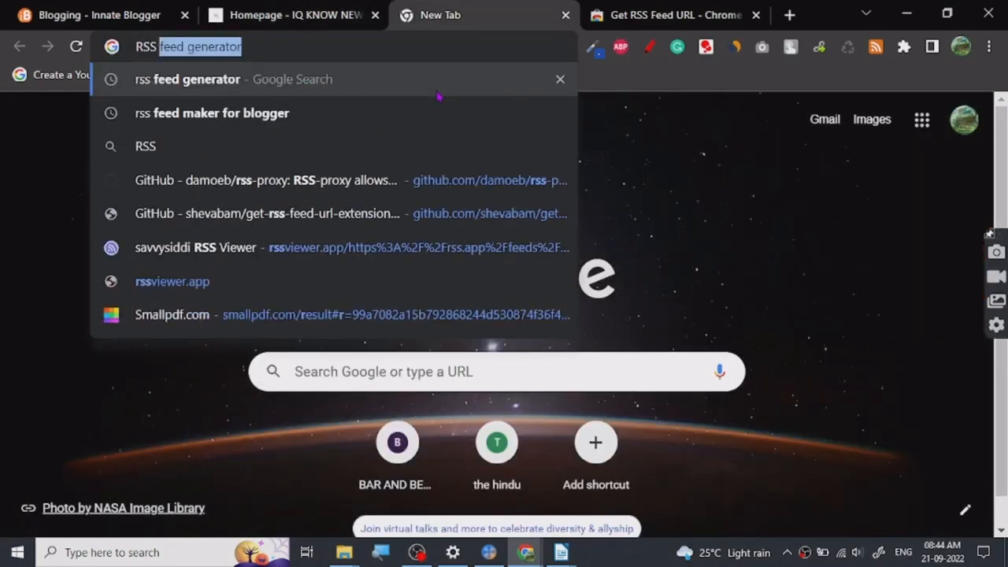
key("Return")
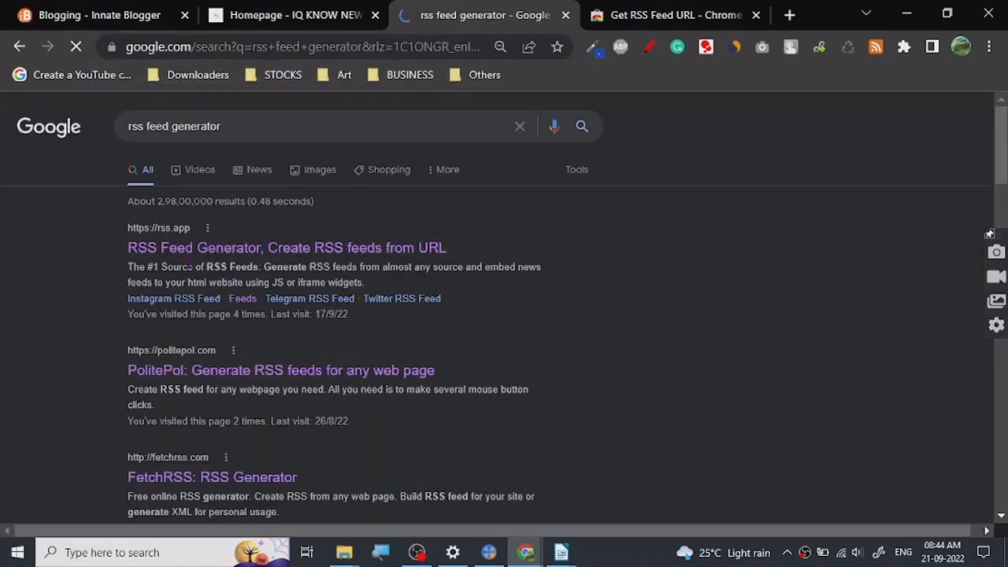
Visit rss.app from the results, view the plans page, and go back to My Feeds
left_click(192, 247)
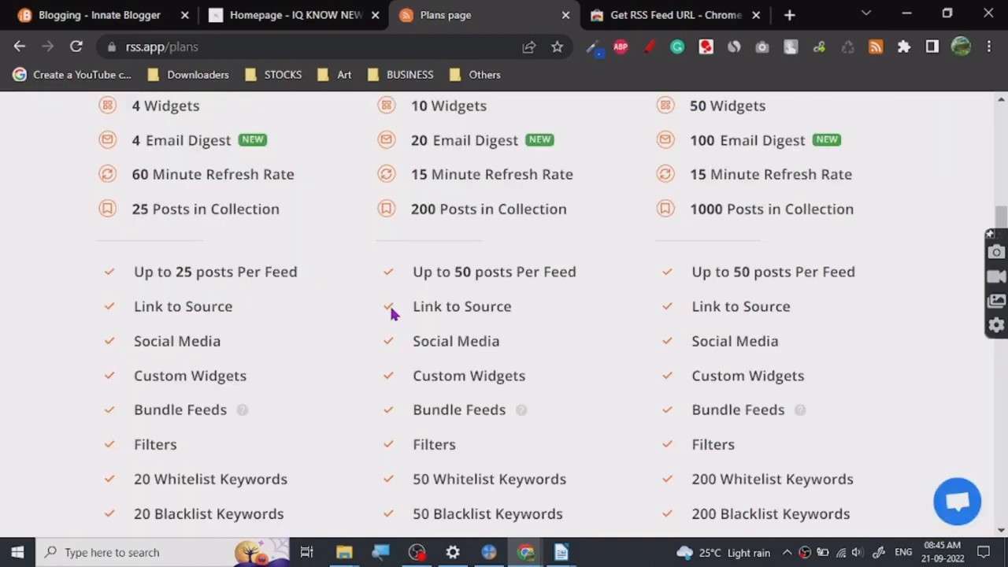
key("alt+Left")
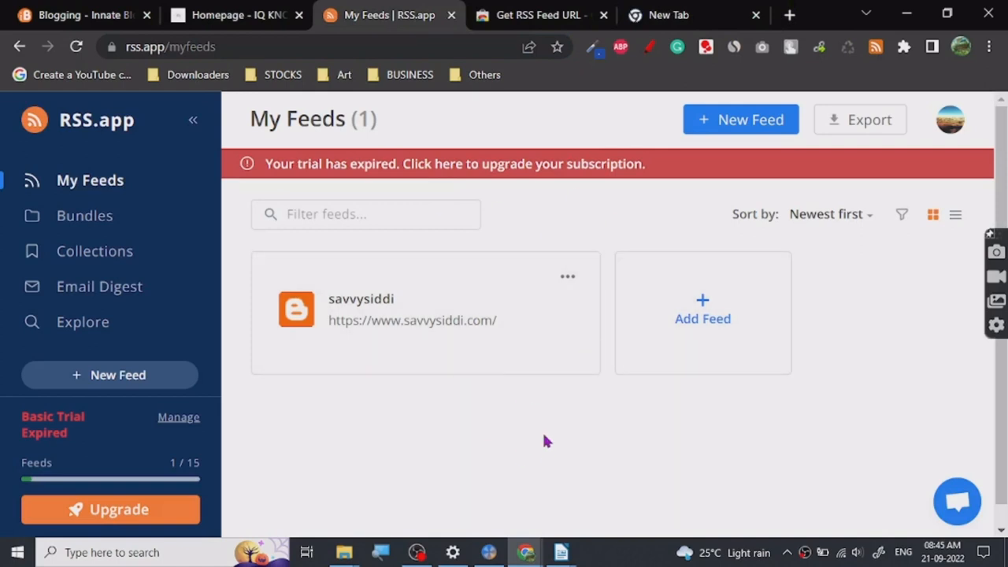
Load the savvysiddi blog homepage in the new tab from the address suggestions
left_click(669, 14)
type("S")
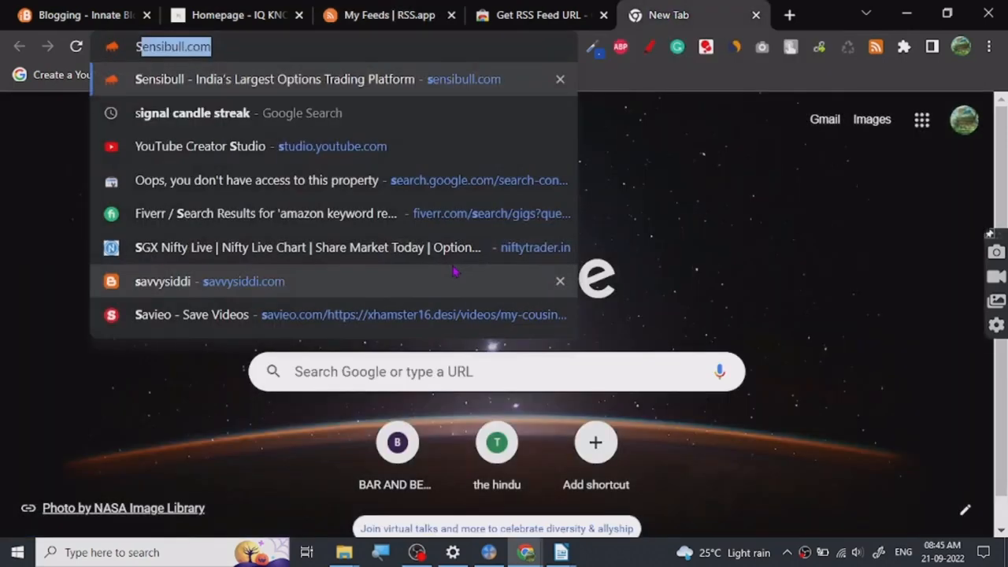
type("E")
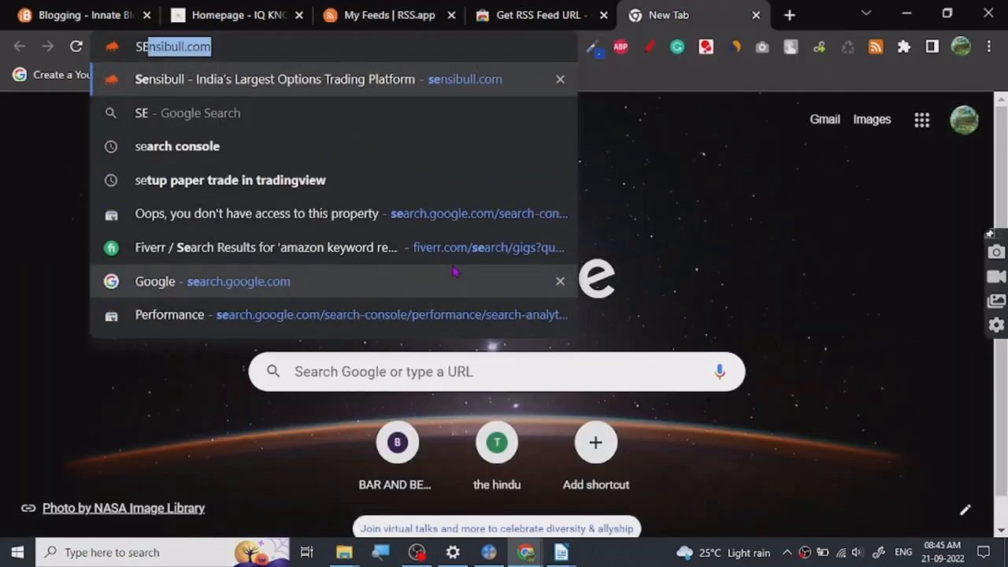
key("BackSpace")
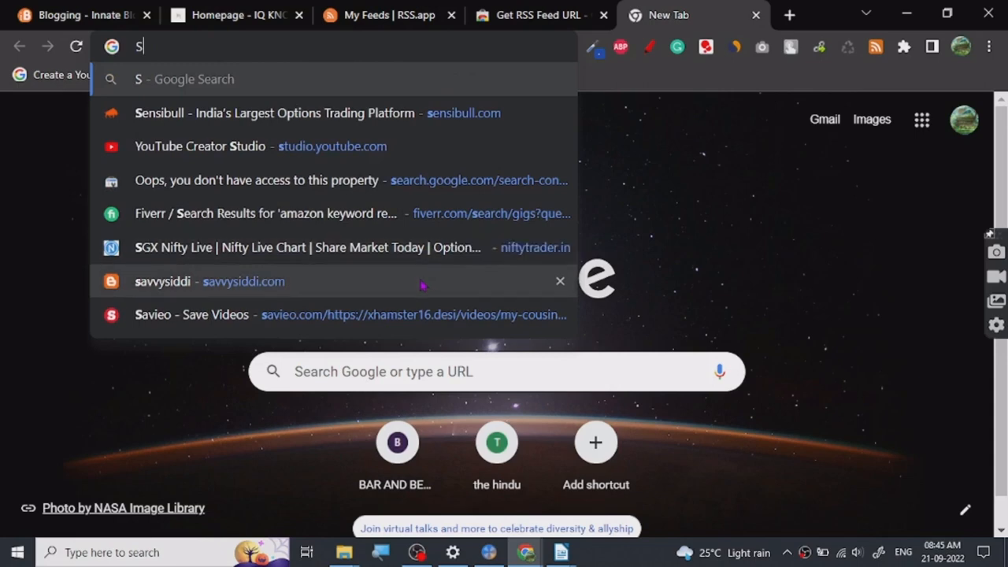
left_click(441, 280)
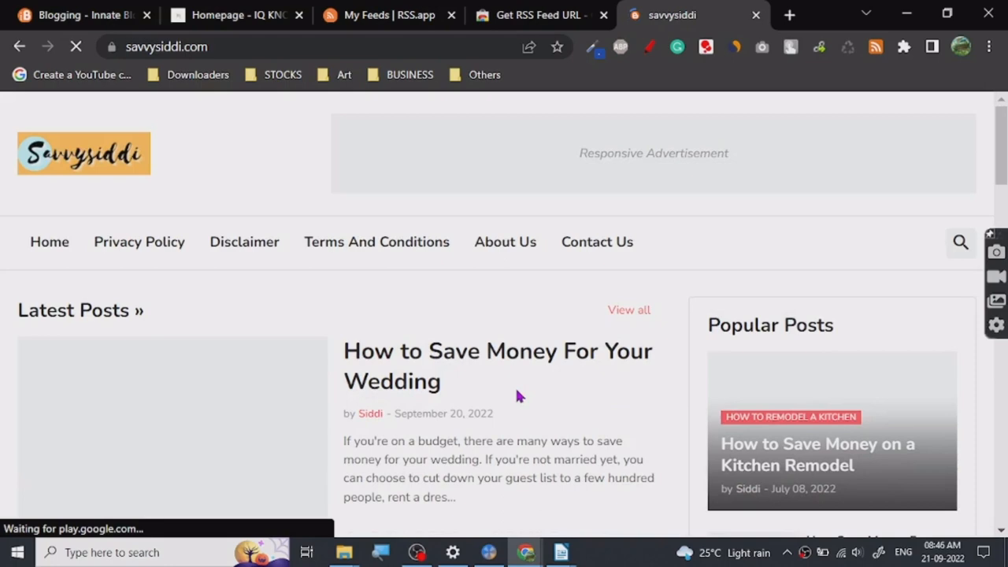
scroll(520, 329, "down", 10)
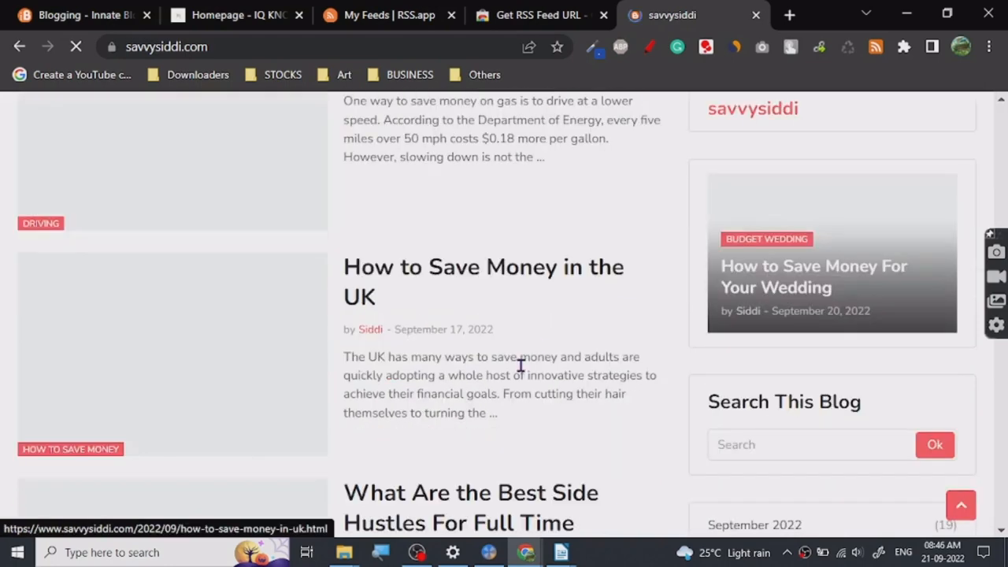
scroll(535, 333, "up", 5)
scroll(535, 333, "up", 5)
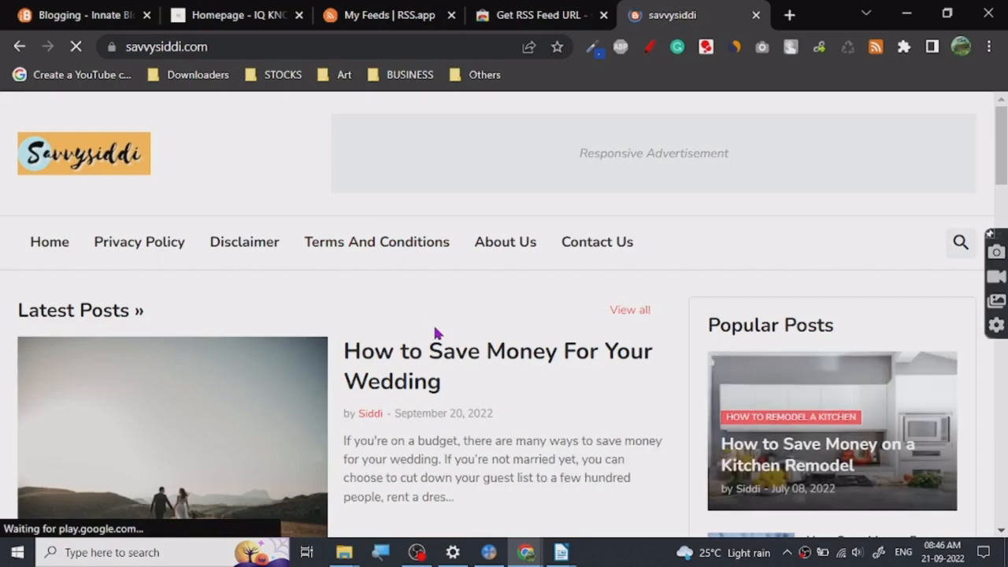
scroll(435, 331, "down", 2)
scroll(433, 333, "up", 2)
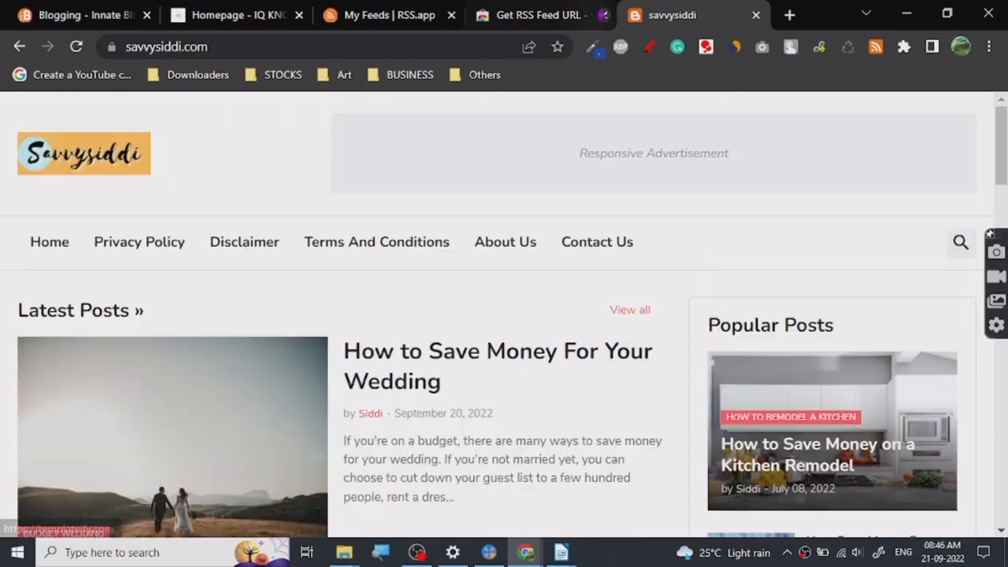
scroll(560, 306, "down", 4)
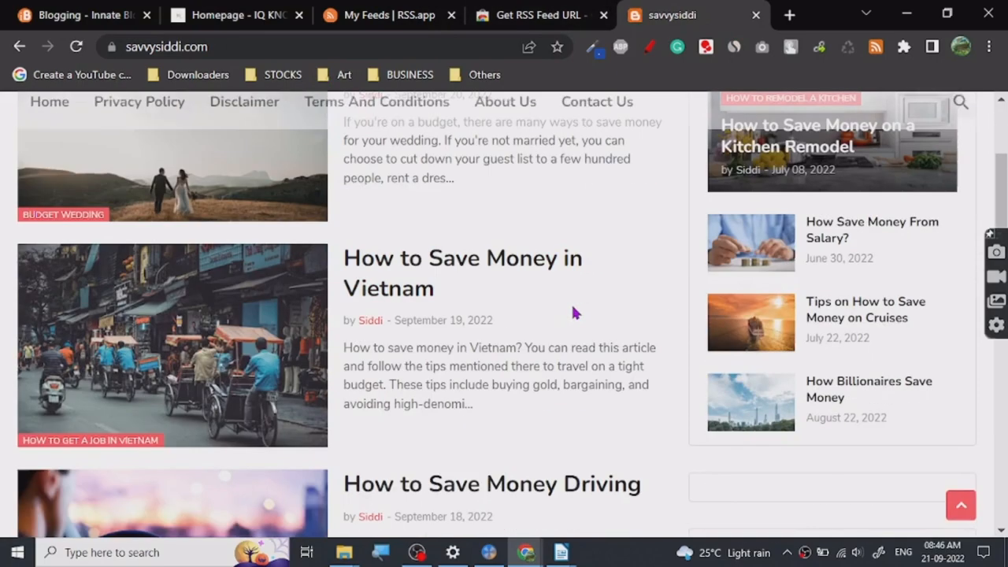
scroll(509, 447, "up", 4)
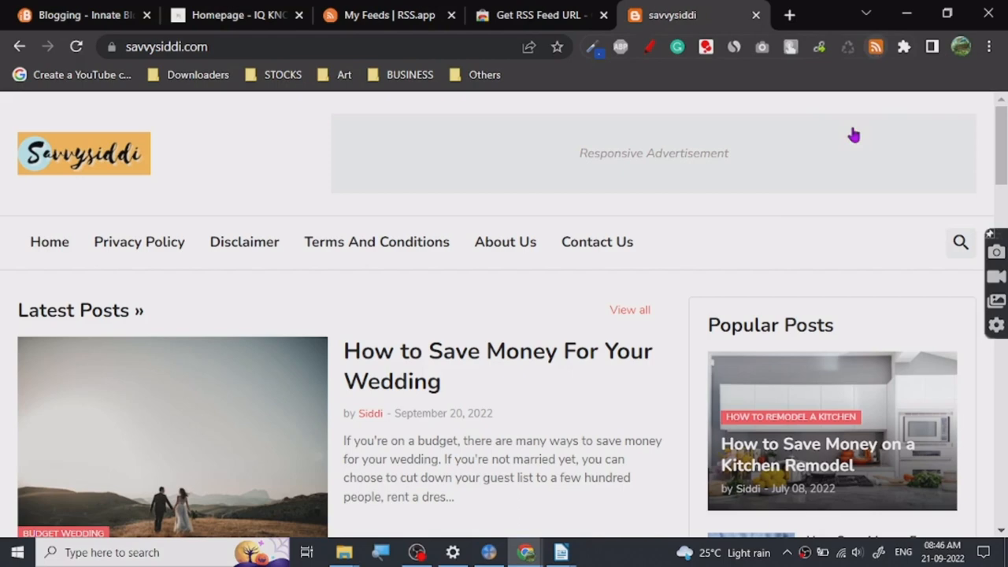
left_click(875, 47)
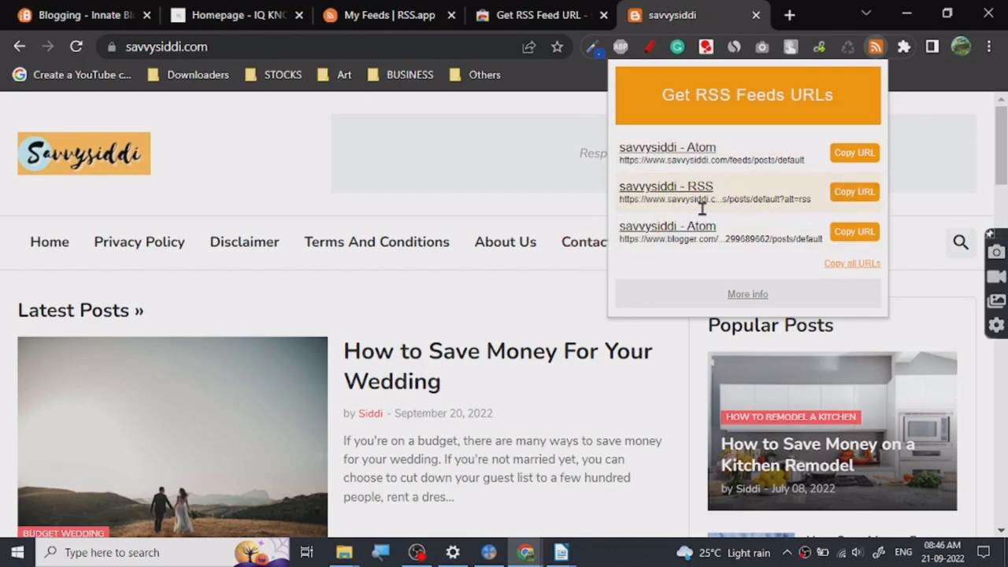
left_click(233, 160)
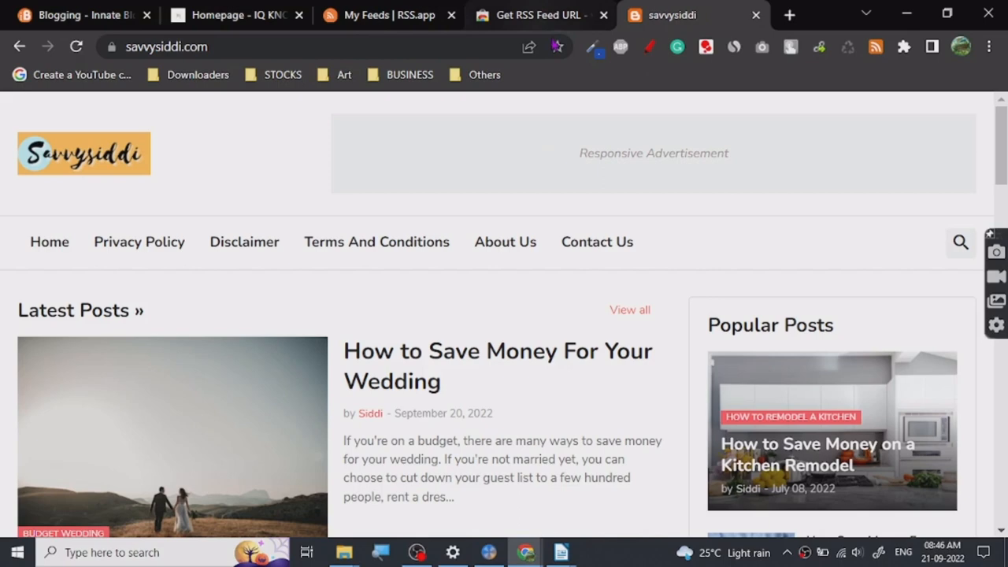
left_click(539, 14)
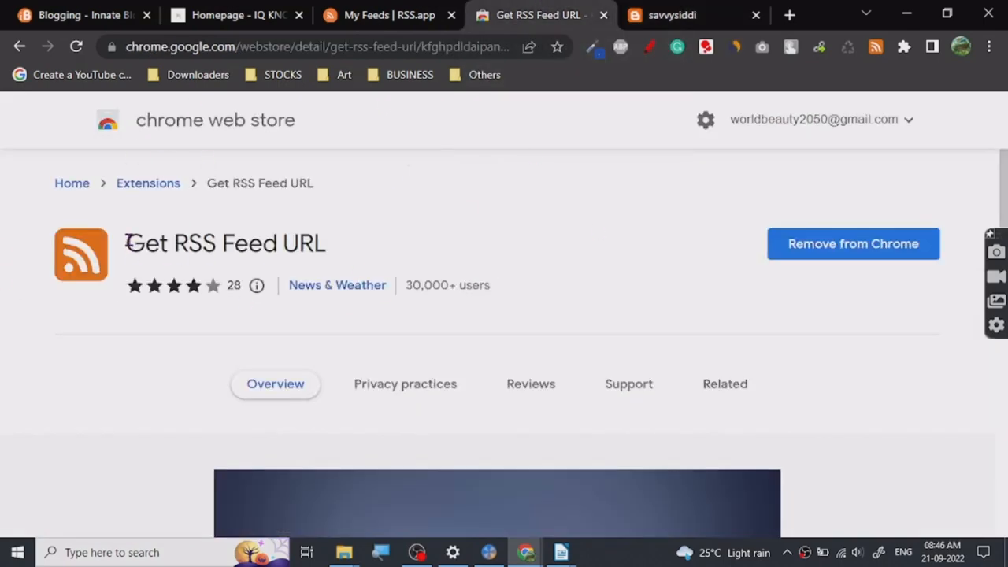
left_click_drag(126, 246, 326, 245)
left_click(374, 244)
scroll(71, 404, "down", 5)
scroll(63, 352, "down", 3)
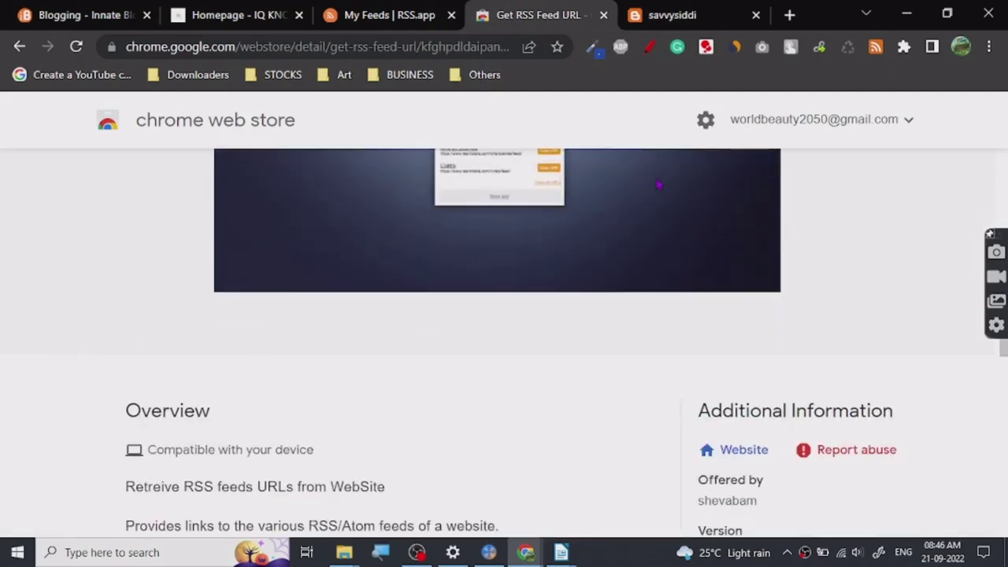
left_click(709, 14)
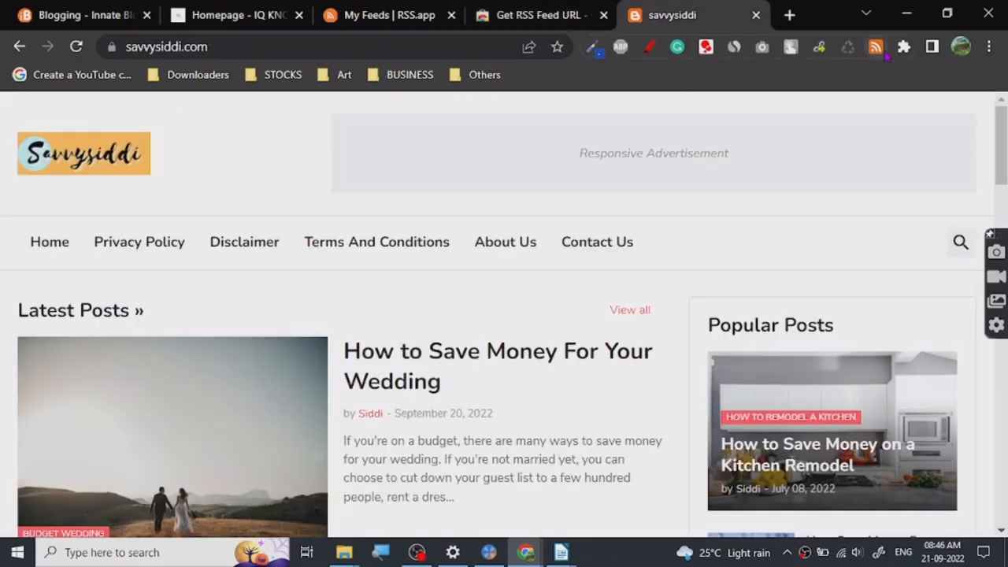
left_click(875, 48)
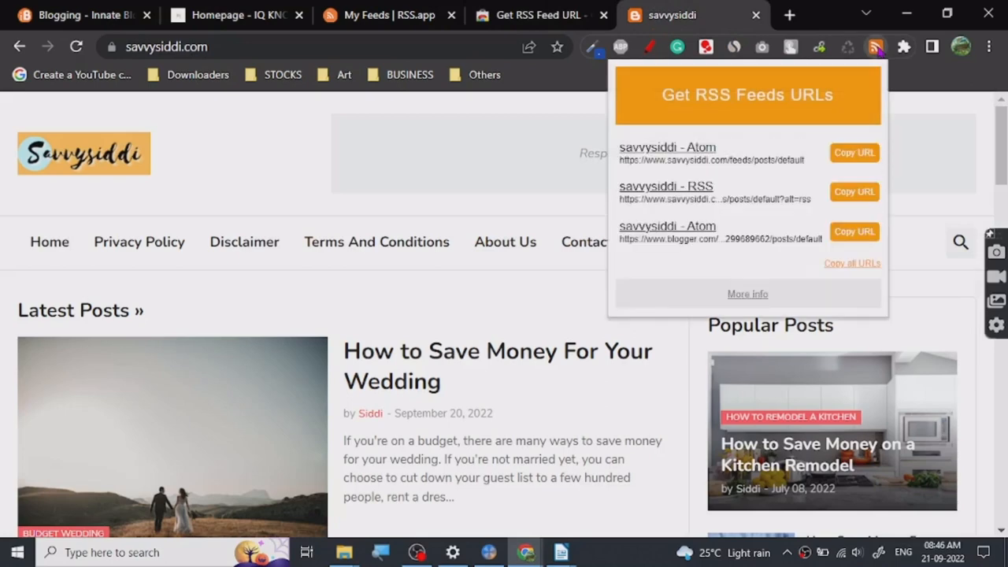
left_click(538, 14)
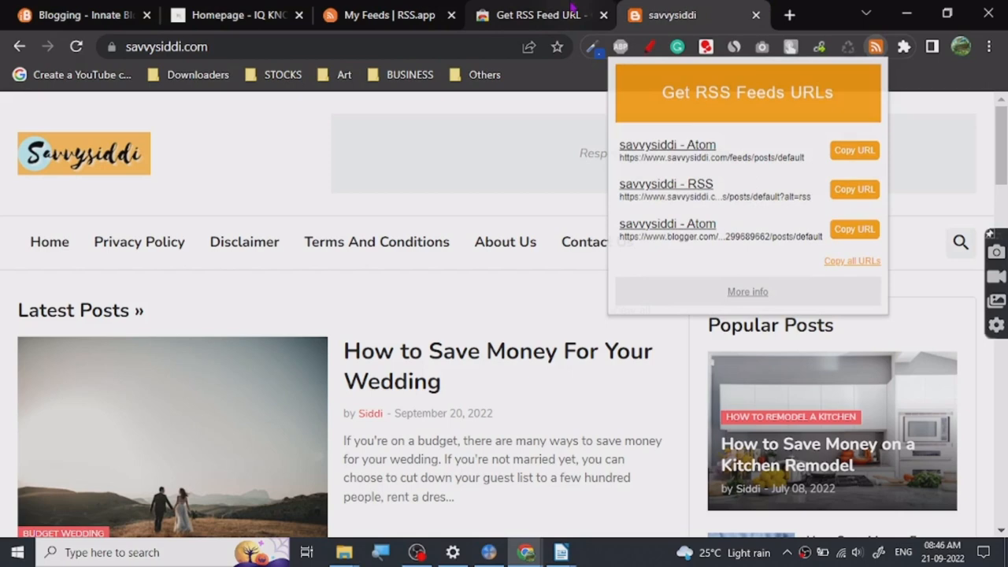
left_click(671, 15)
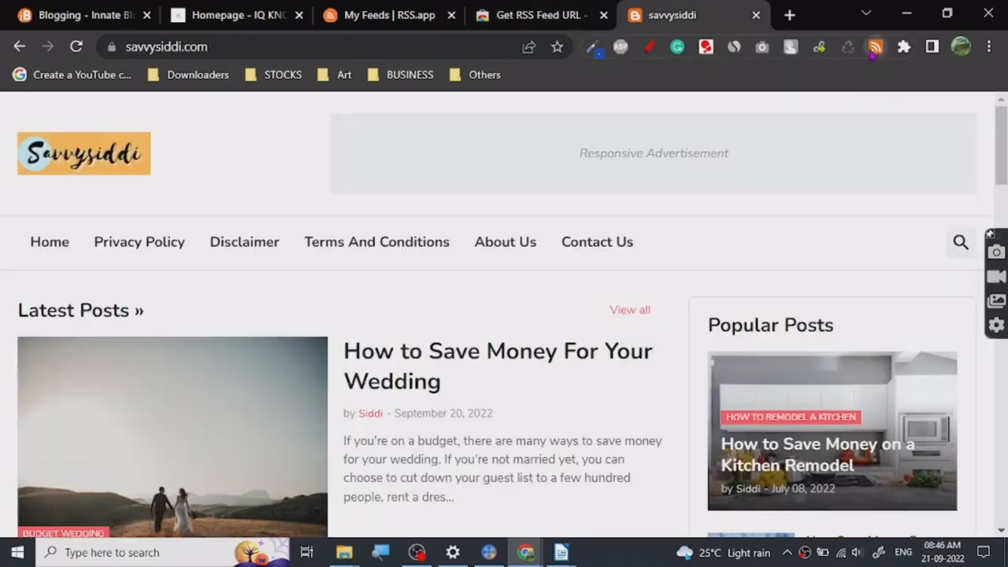
Close the RSS.app My Feeds tab and return to the IQ KNOW NEWS homepage
left_click(876, 47)
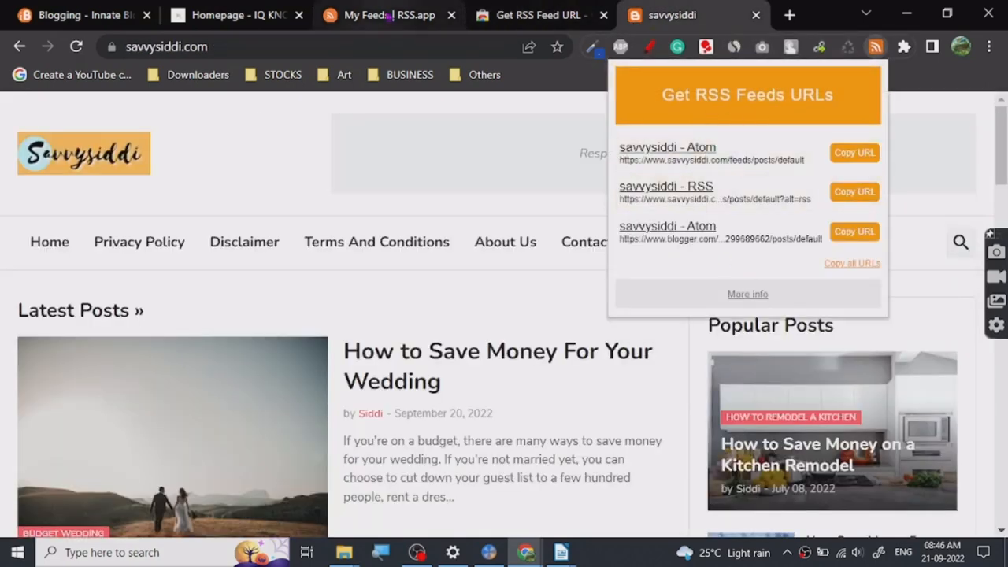
left_click(389, 14)
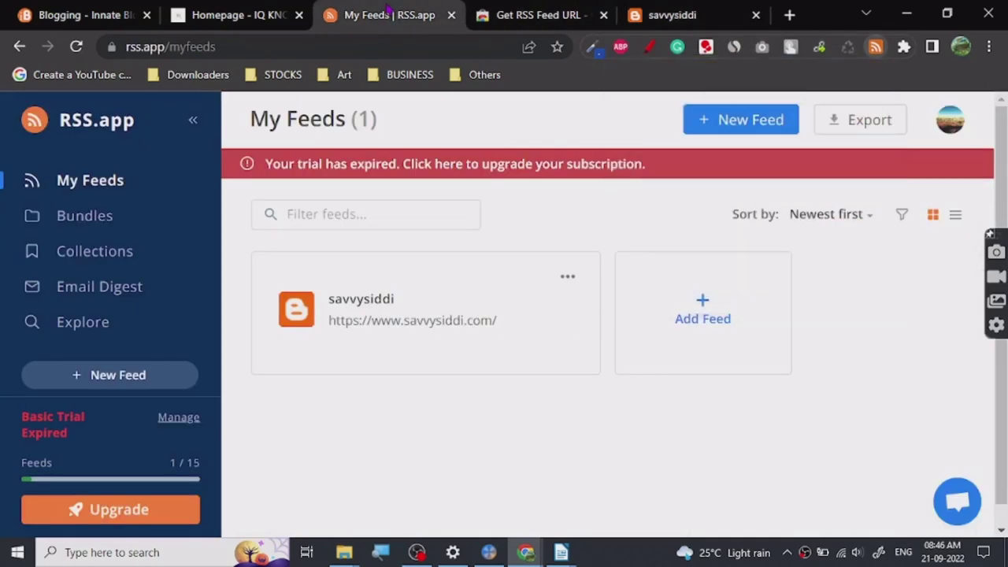
left_click(449, 14)
middle_click(334, 14)
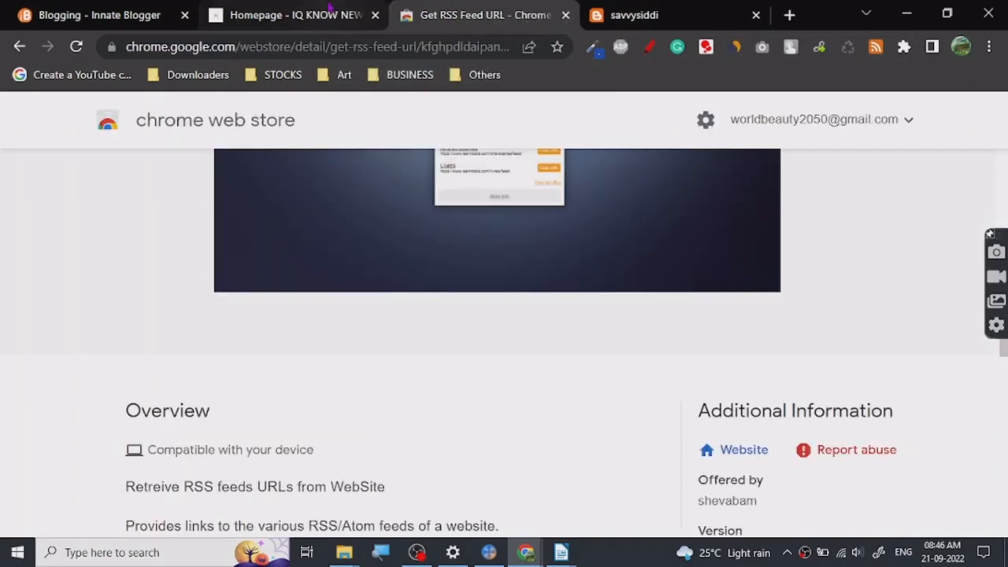
left_click(296, 14)
scroll(221, 307, "down", 5)
scroll(220, 307, "down", 1)
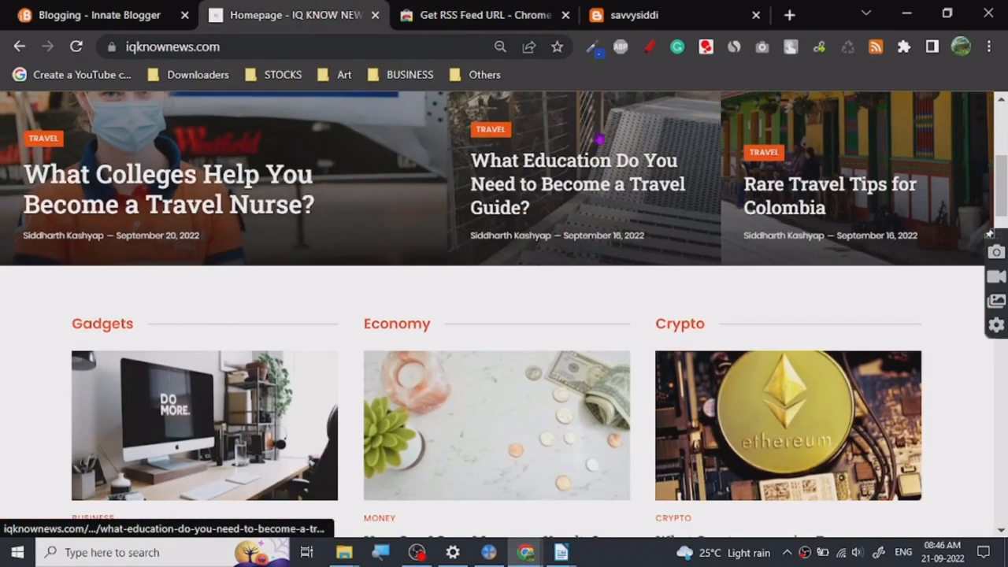
Show the IQ KNOW NEWS site's feed URLs with the Get RSS Feed URL extension, then hide the list
left_click(875, 48)
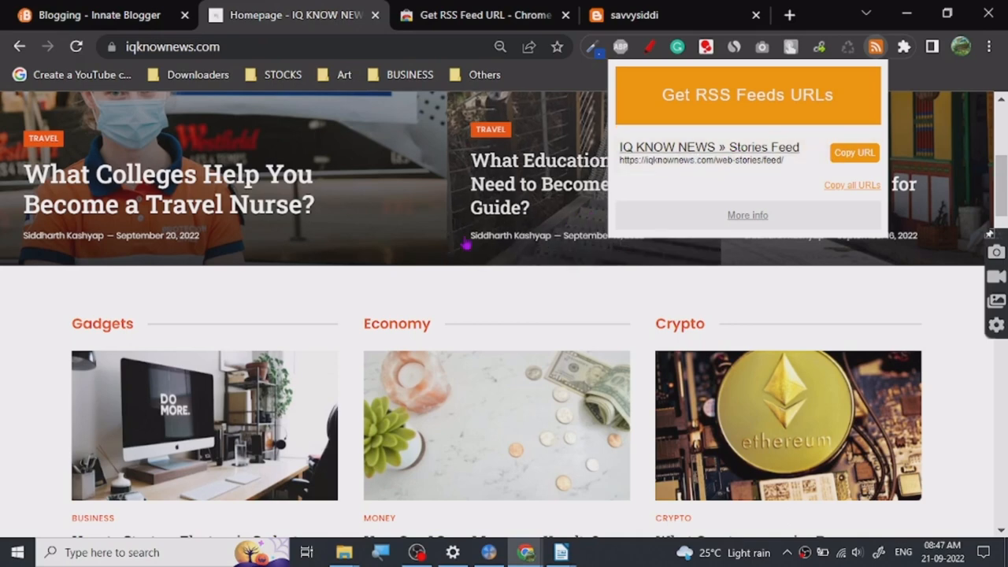
left_click(8, 355)
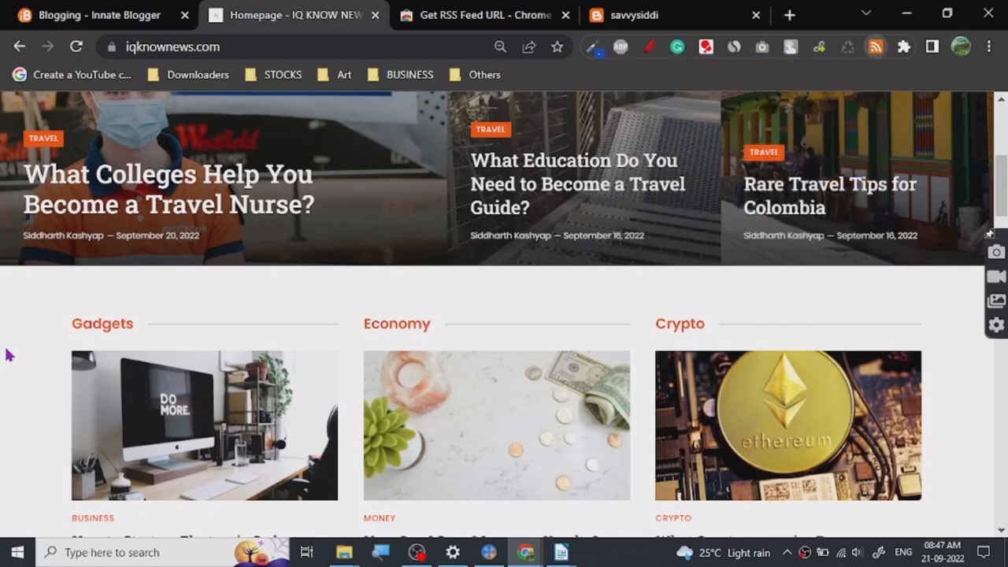
scroll(480, 321, "up", 5)
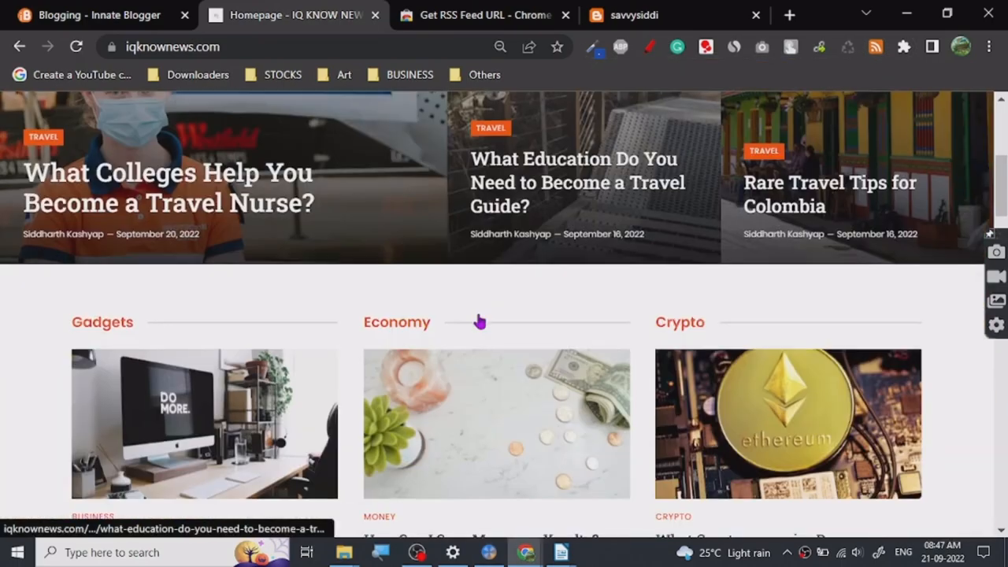
scroll(479, 322, "down", 6)
scroll(488, 331, "down", 3)
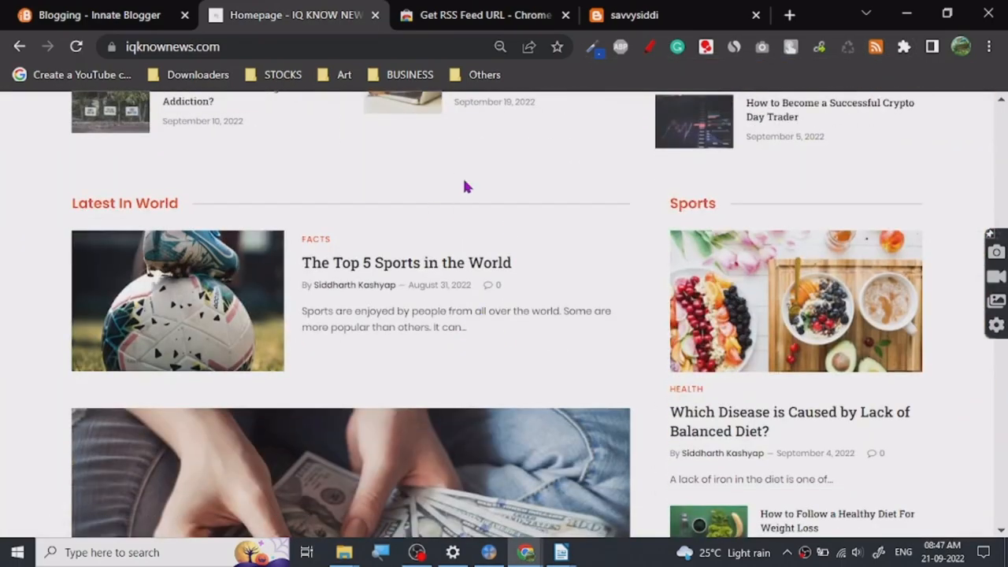
scroll(462, 211, "down", 5)
scroll(462, 260, "down", 1)
scroll(435, 315, "up", 8)
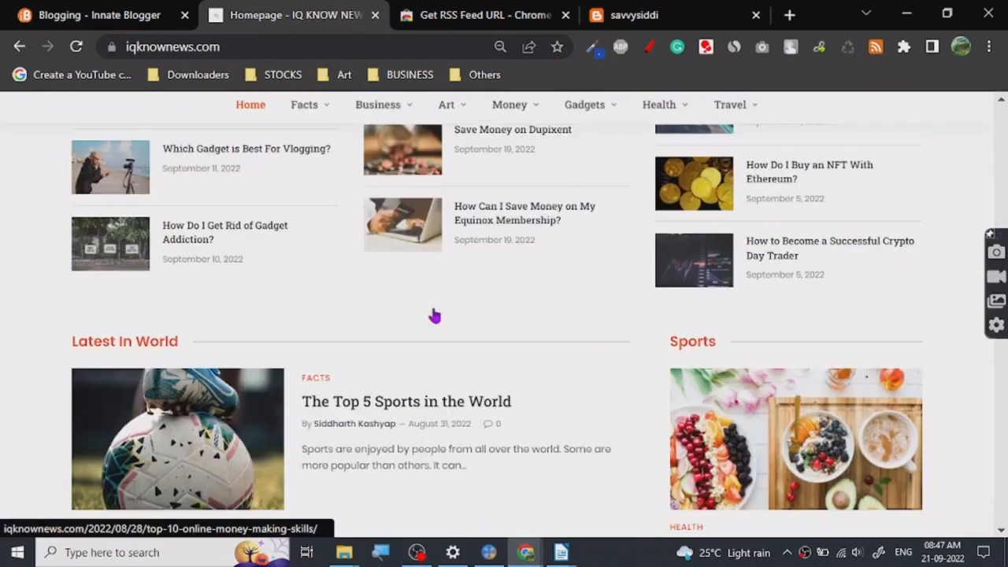
scroll(434, 316, "up", 5)
scroll(434, 317, "up", 3)
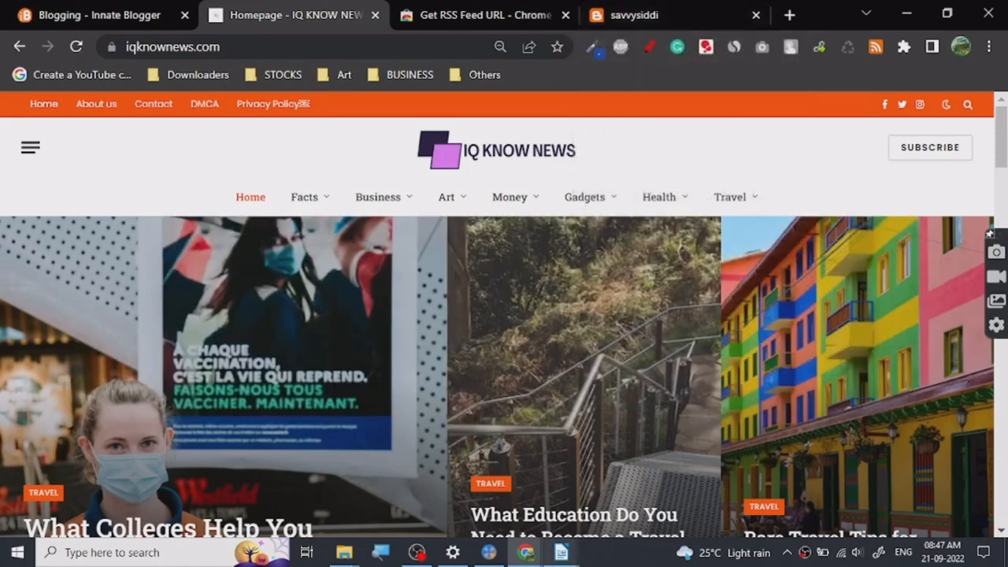
mouse_move(561, 552)
left_click(732, 484)
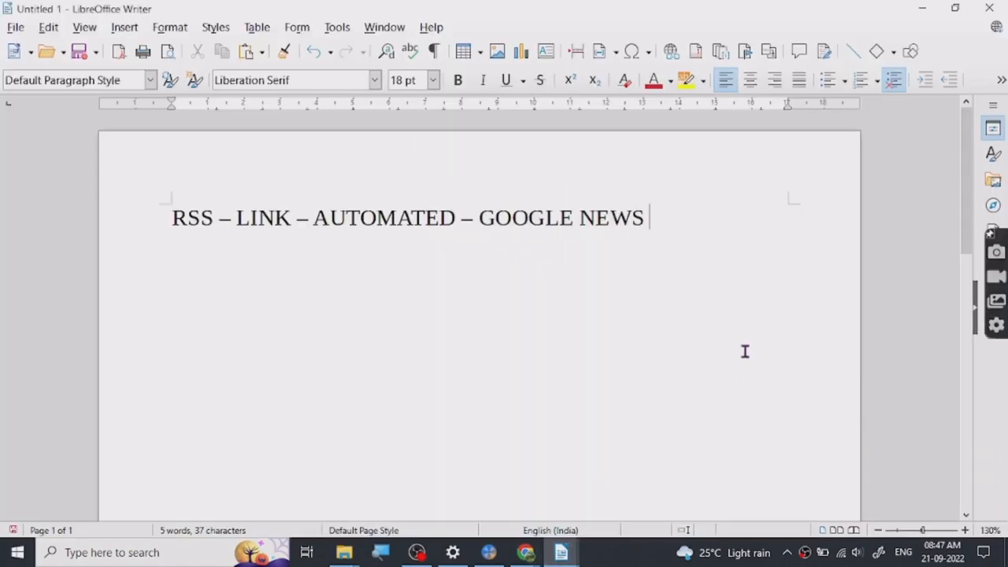
left_click(923, 8)
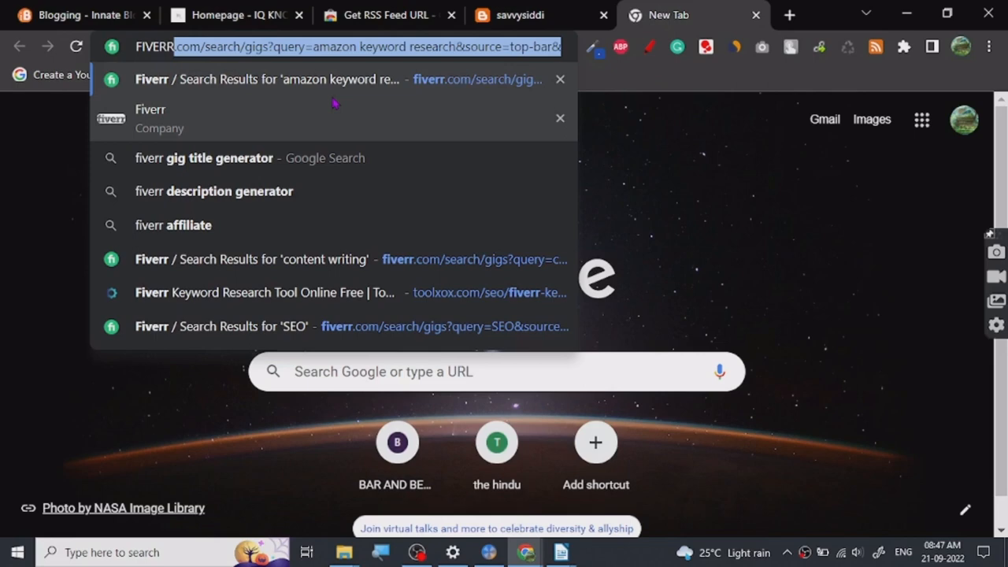
Search Fiverr for 'GOOGLE NEWS' gigs (2,532 services) and start a new blank tab
key("Return")
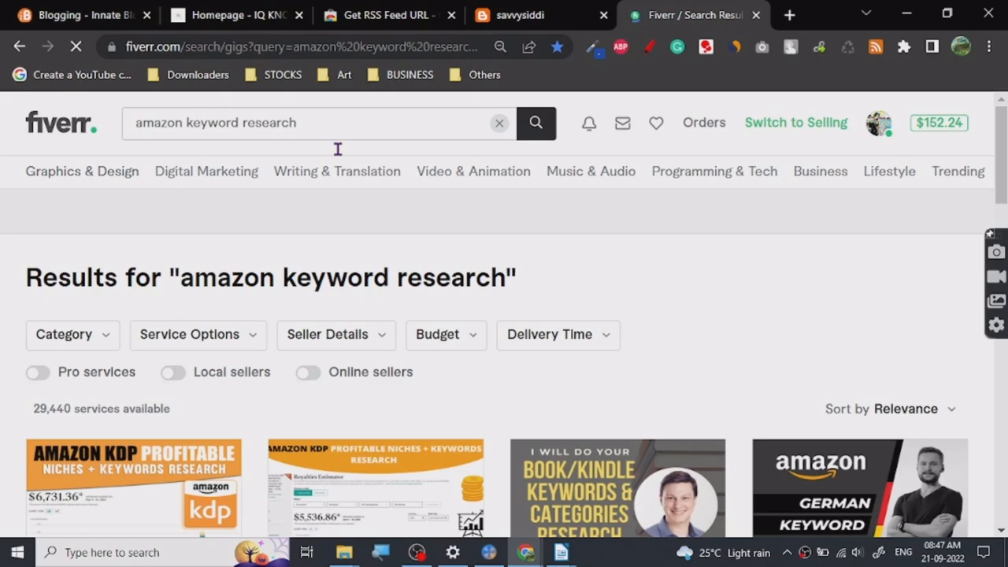
triple_click(336, 124)
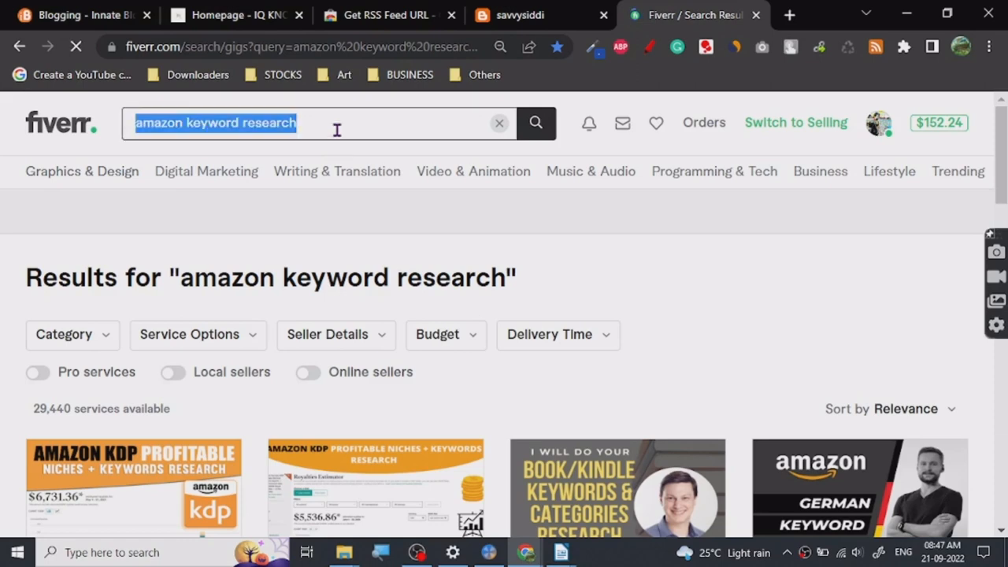
type("GOOGL")
key("BackSpace")
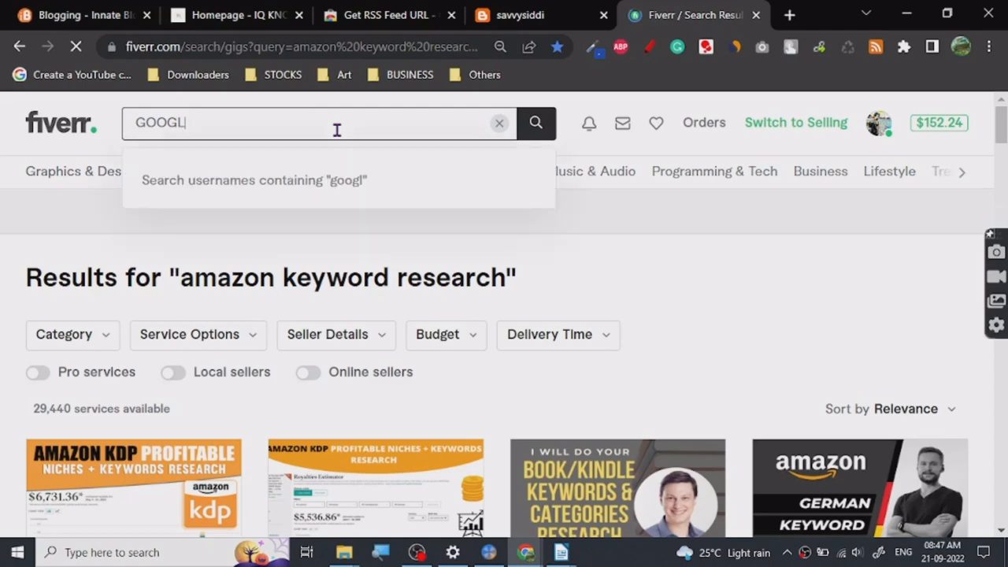
type("E ")
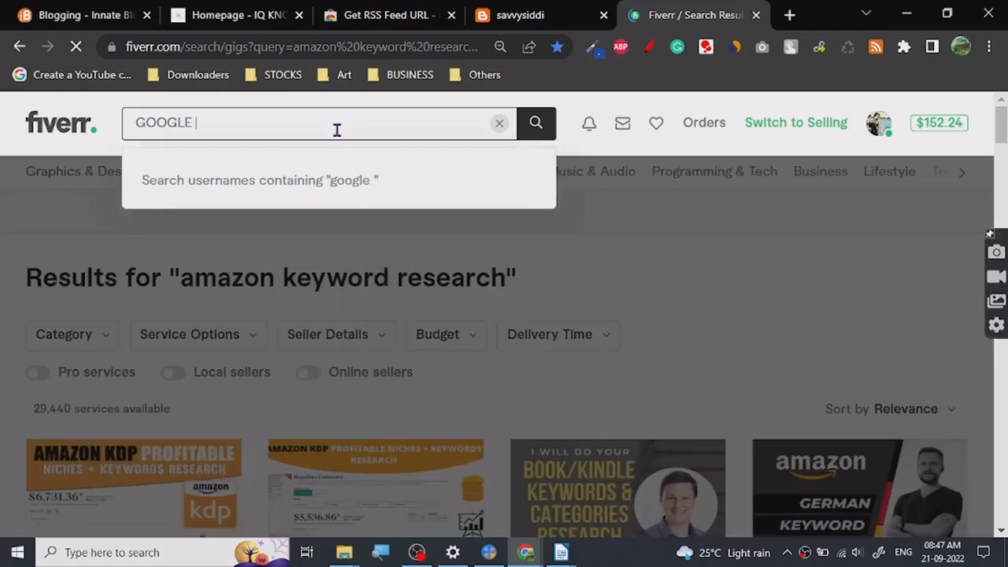
type("NEWS")
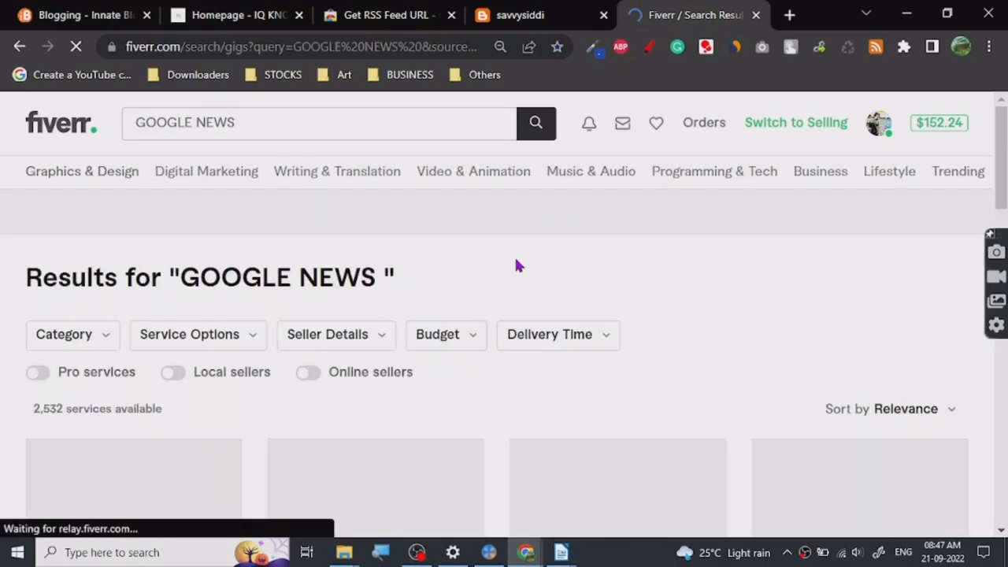
scroll(514, 255, "down", 1)
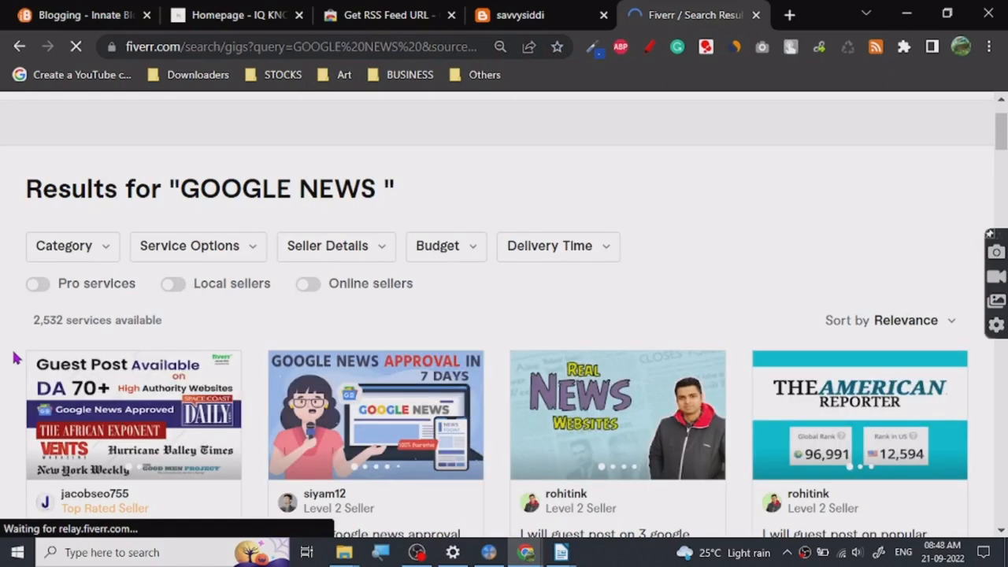
scroll(16, 359, "down", 3)
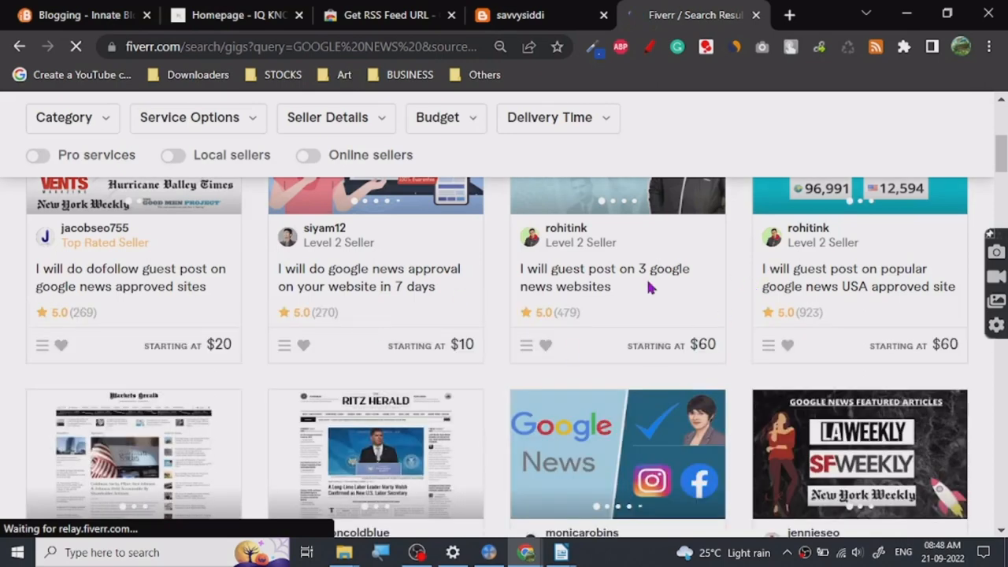
scroll(724, 330, "down", 2)
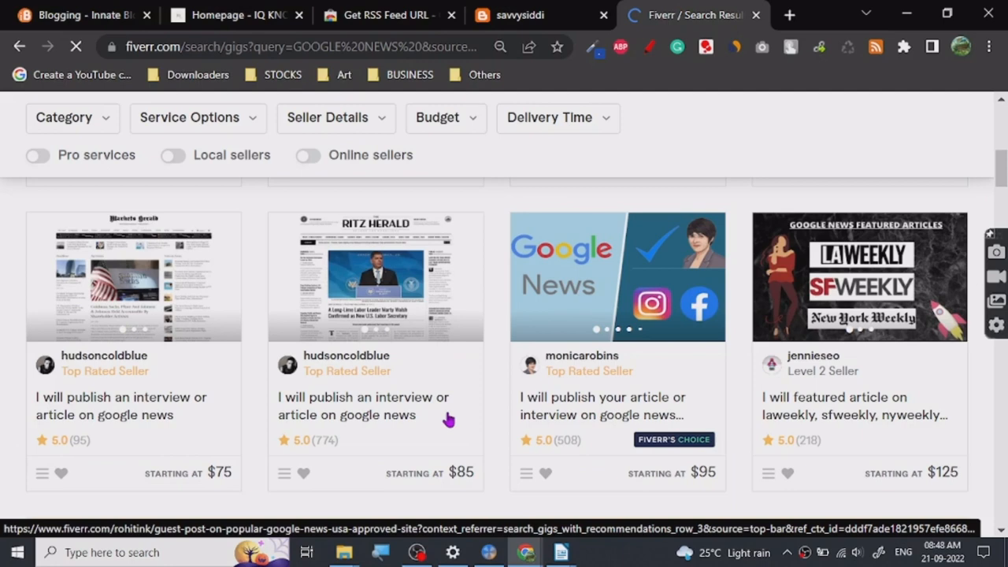
scroll(448, 420, "down", 4)
scroll(488, 347, "down", 4)
scroll(488, 346, "down", 3)
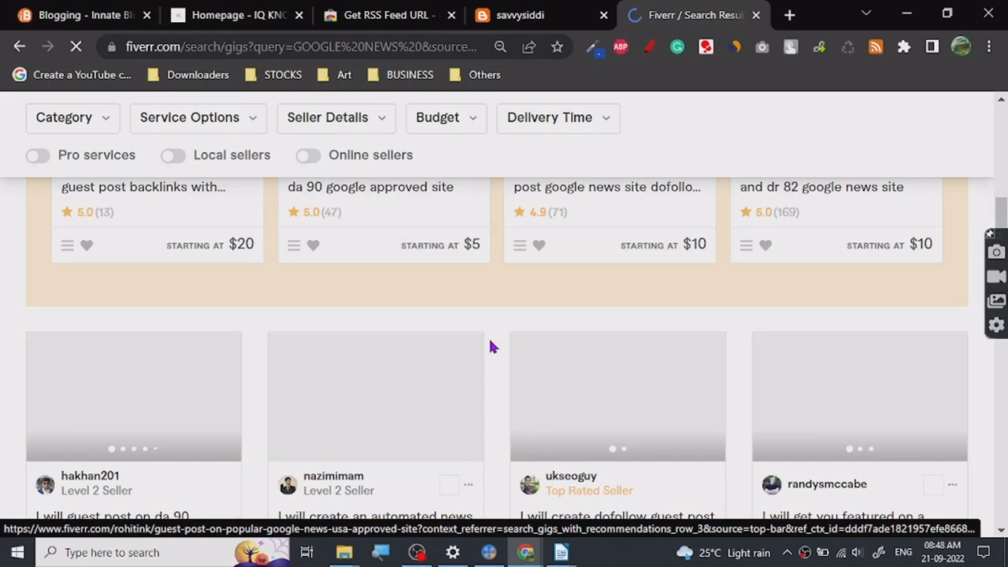
scroll(489, 346, "up", 2)
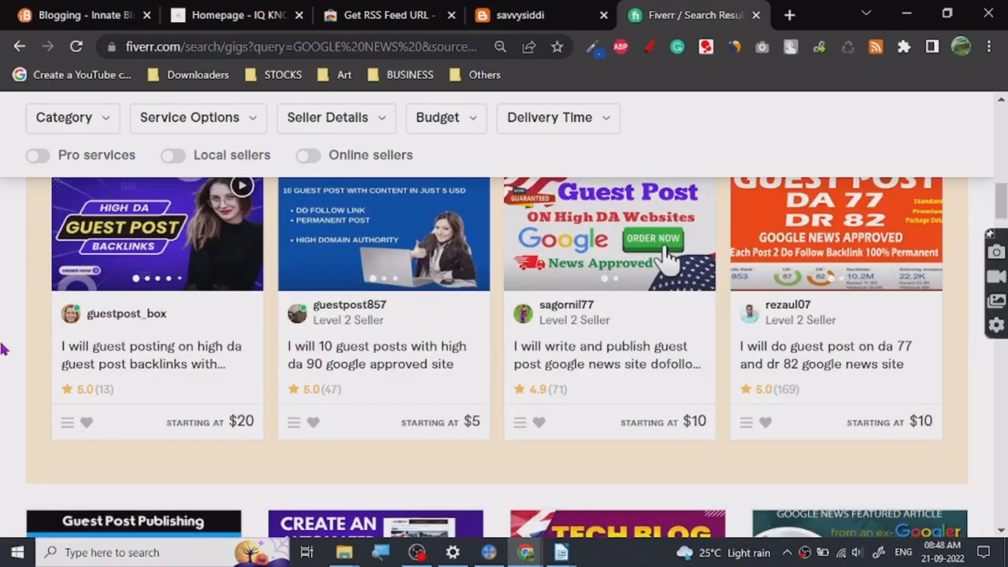
scroll(2, 349, "up", 5)
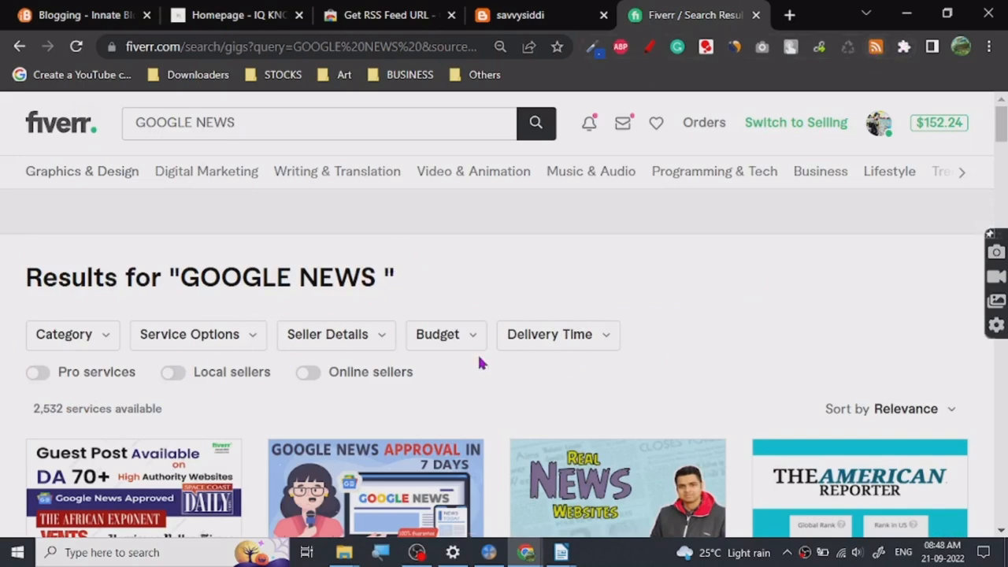
scroll(627, 269, "down", 2)
scroll(628, 269, "down", 3)
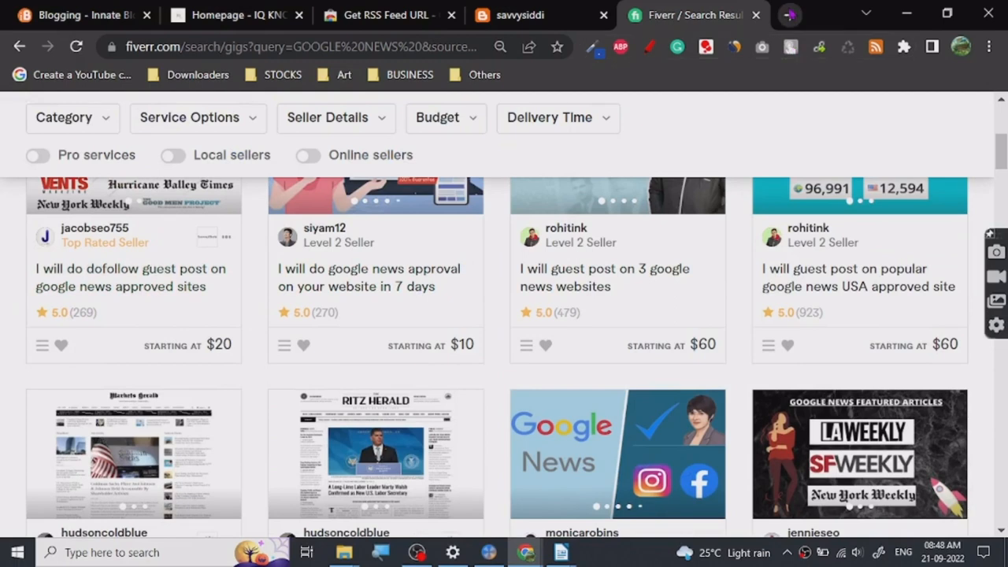
left_click(790, 14)
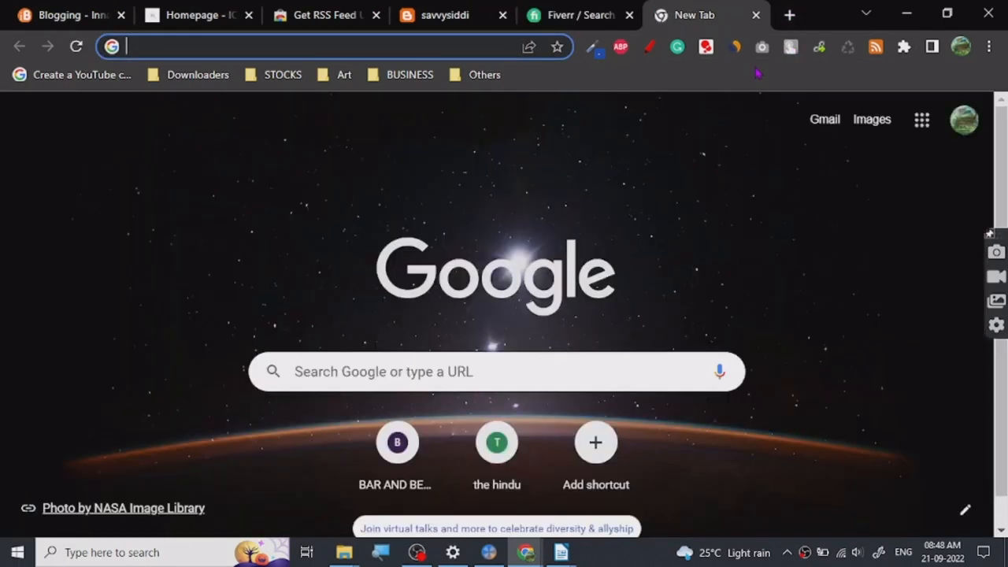
type("PUBLIshercenter.google.com/publications/CAowkf-9Cw/gnews/edit/content")
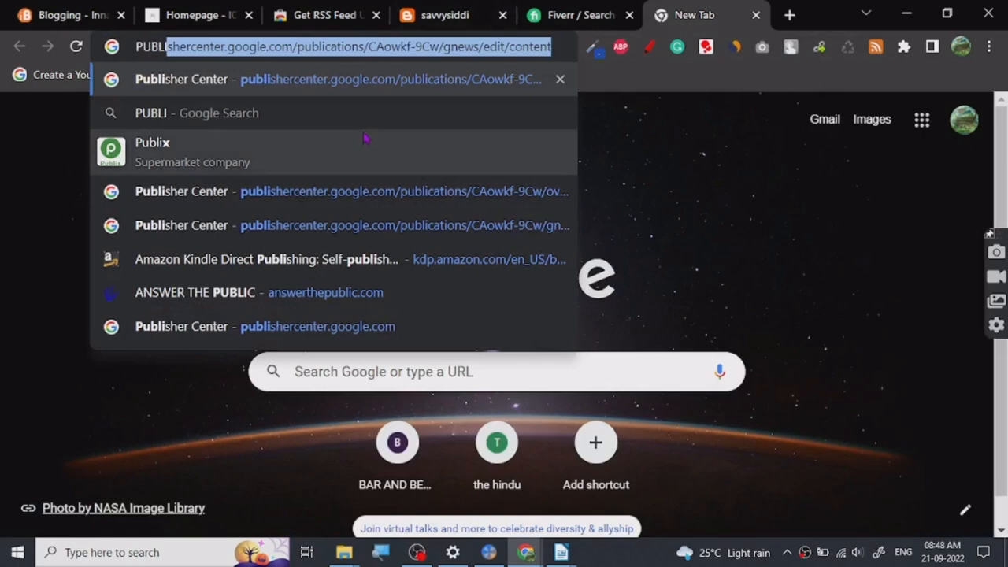
Go to Google Publisher Center and dismiss the page error and configuration failure notices
key("Return")
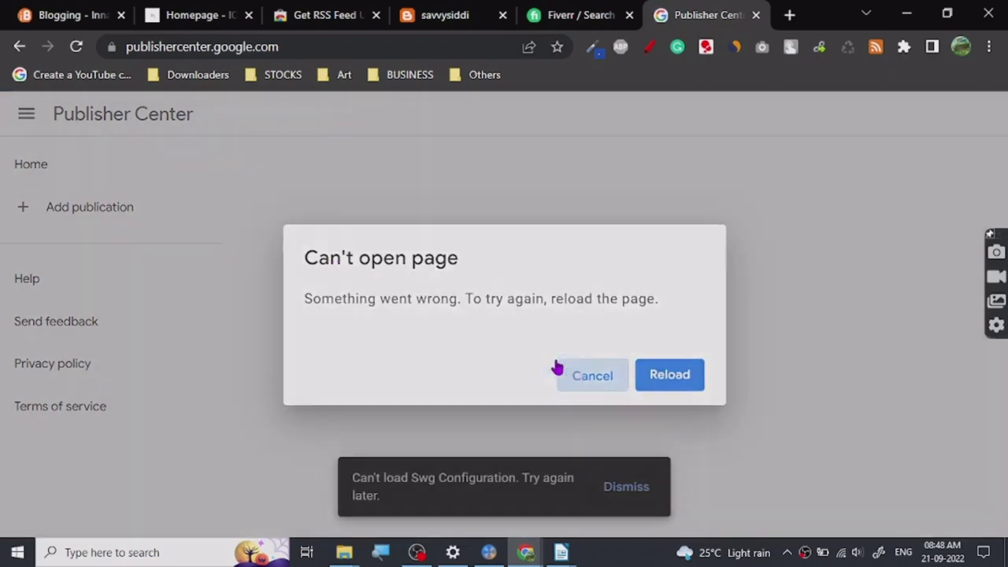
left_click(579, 374)
left_click(26, 113)
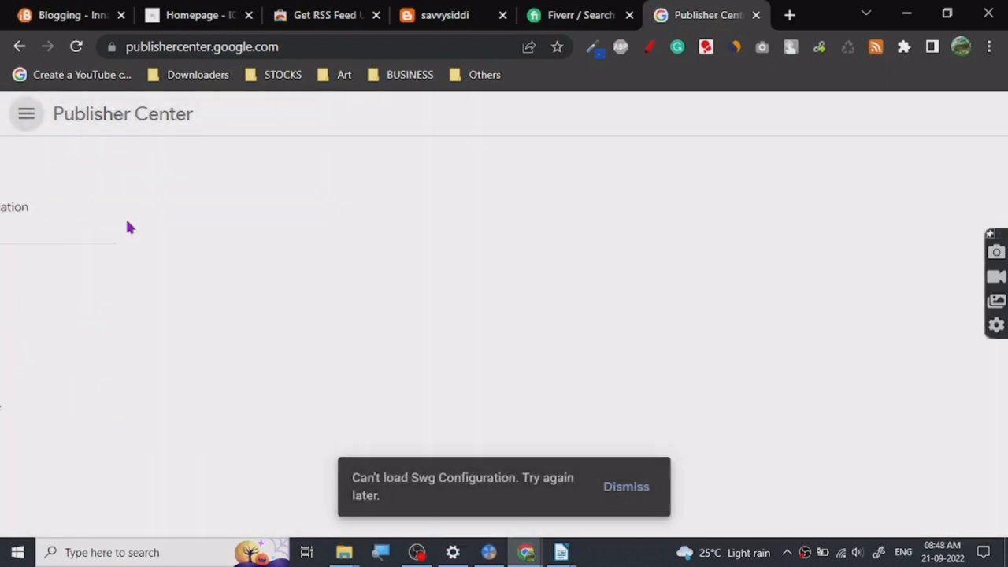
left_click(26, 113)
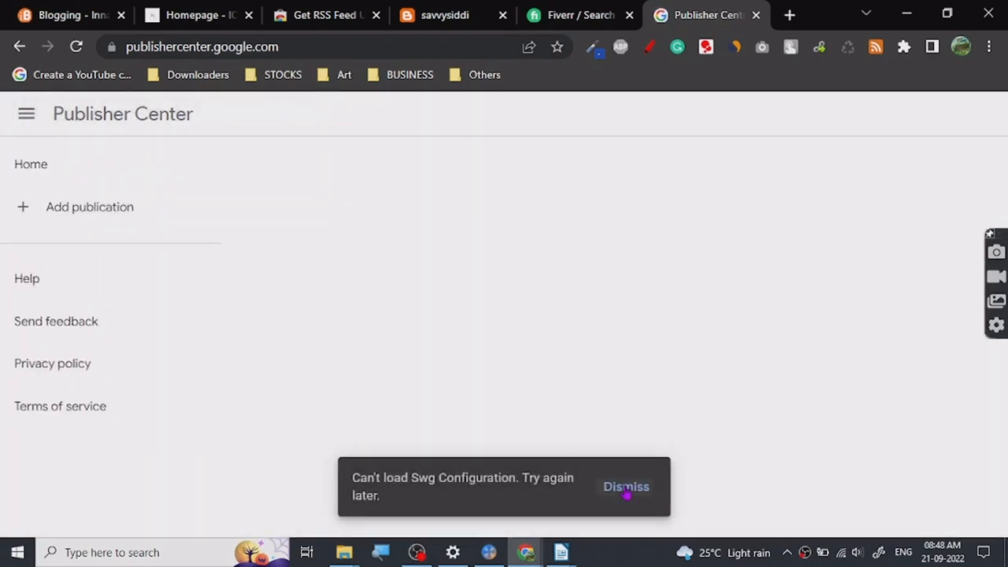
left_click(626, 486)
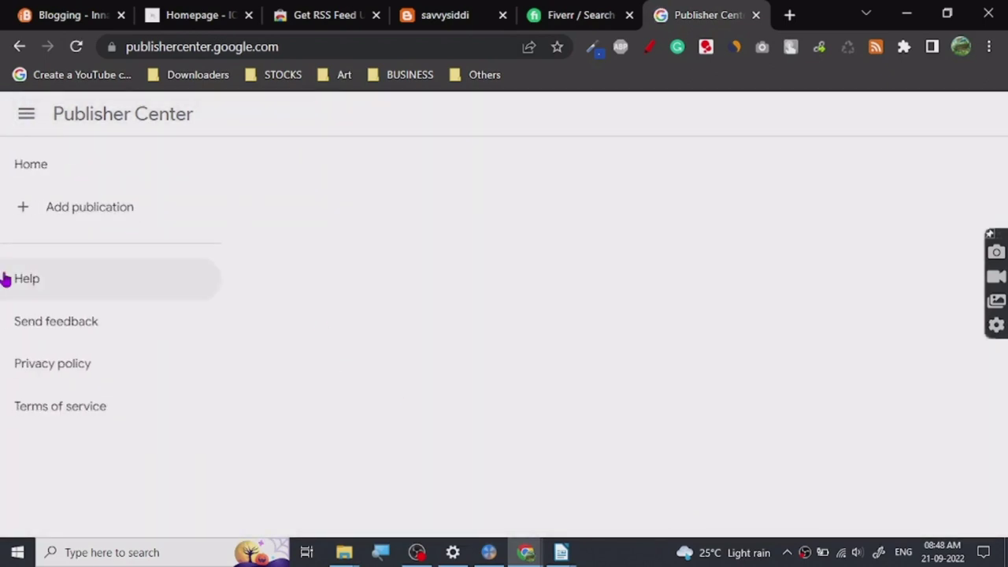
Reload the Publisher Center page to list savvysiddi.com live and gyannation.com in review
left_click(425, 45)
key("Return")
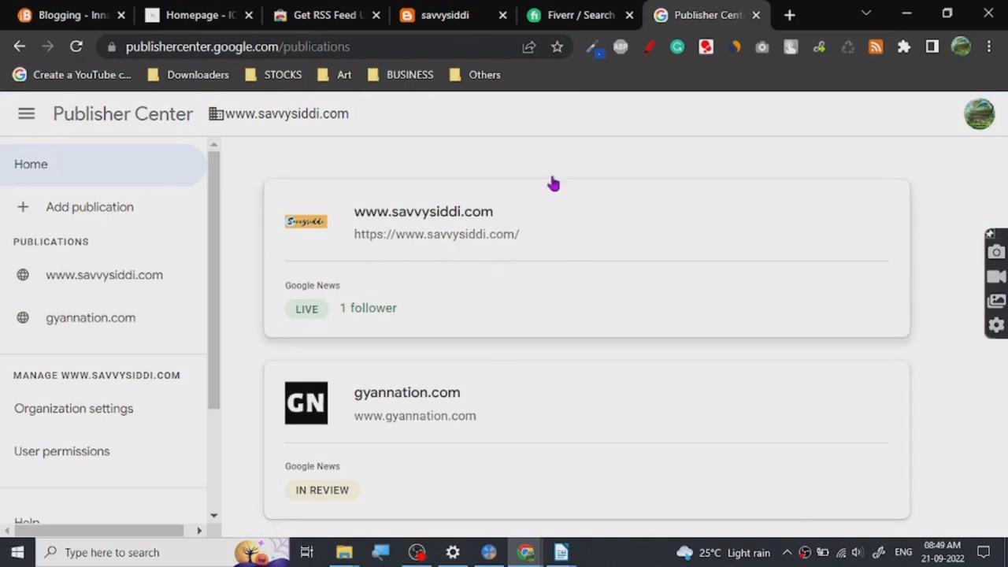
left_click(441, 14)
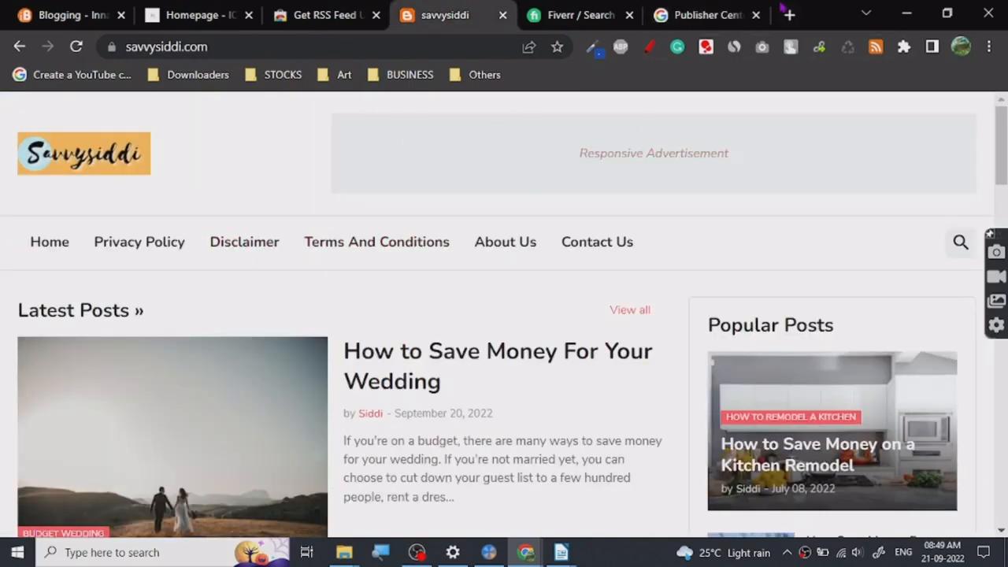
left_click(707, 14)
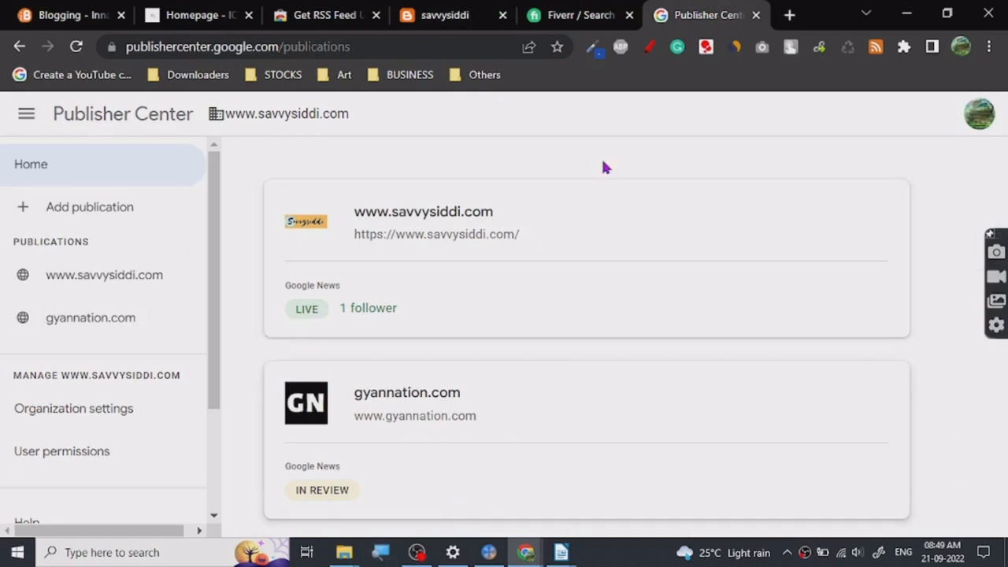
left_click(543, 276)
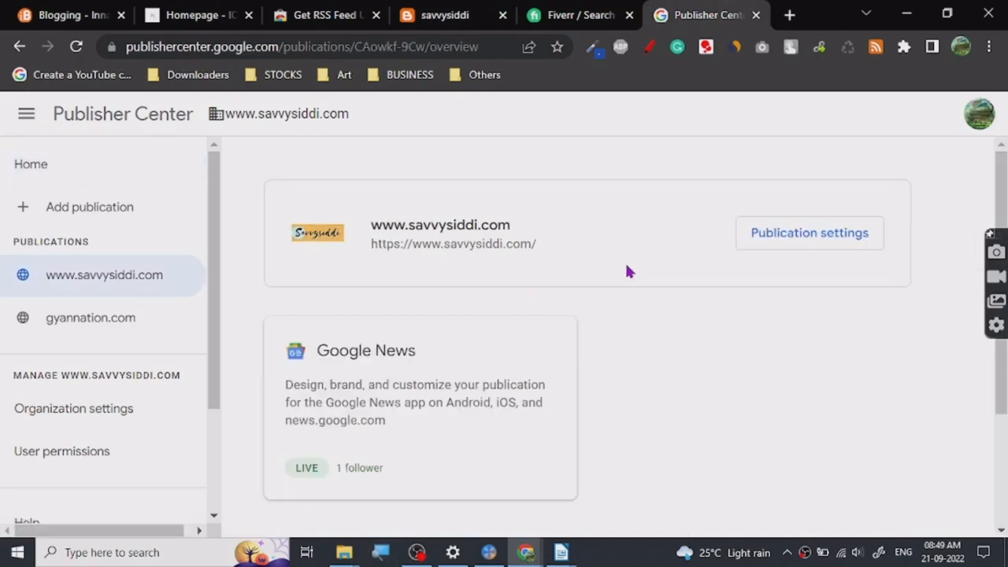
scroll(630, 336, "down", 3)
scroll(652, 356, "up", 3)
scroll(652, 355, "up", 2)
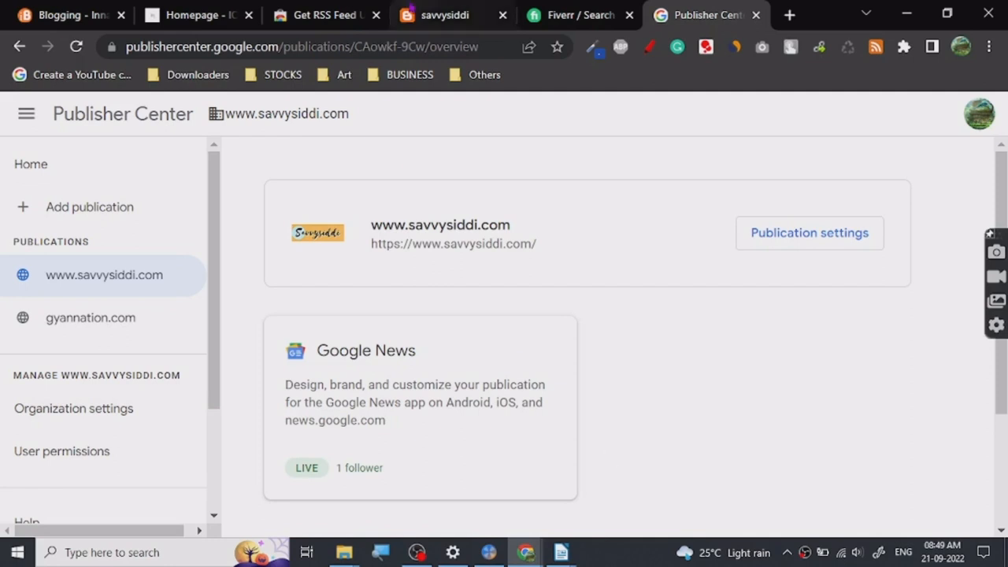
left_click(445, 15)
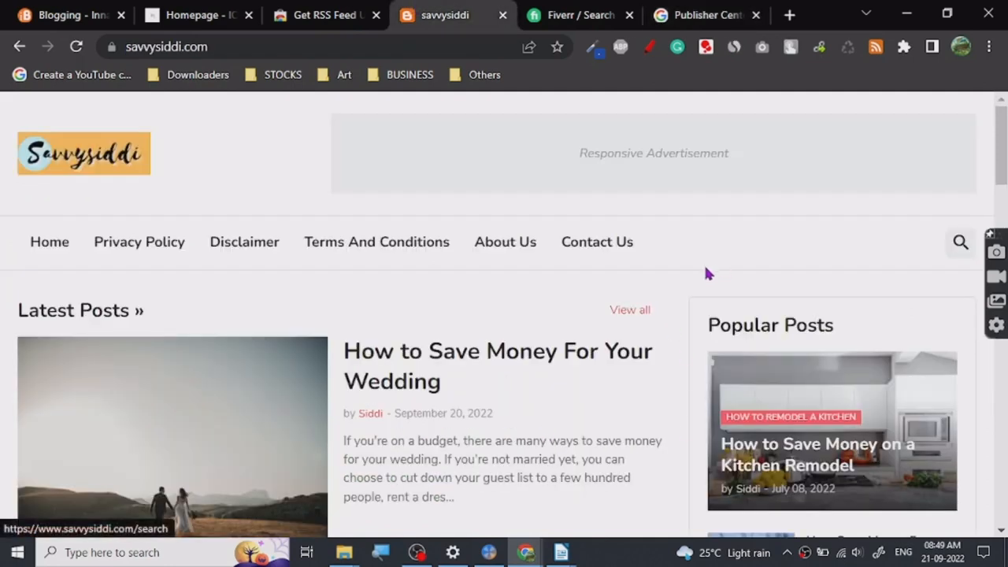
left_click(875, 47)
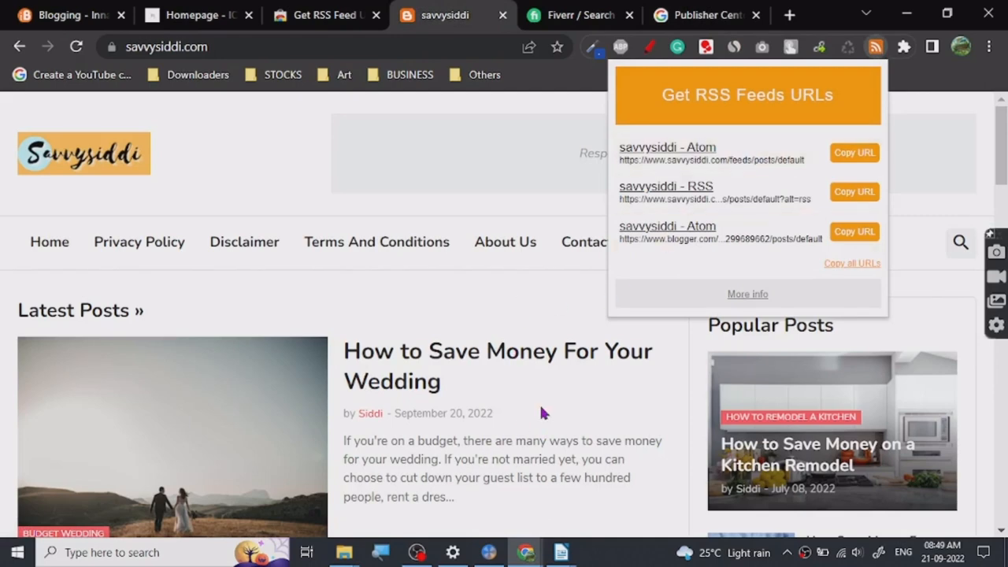
left_click(570, 302)
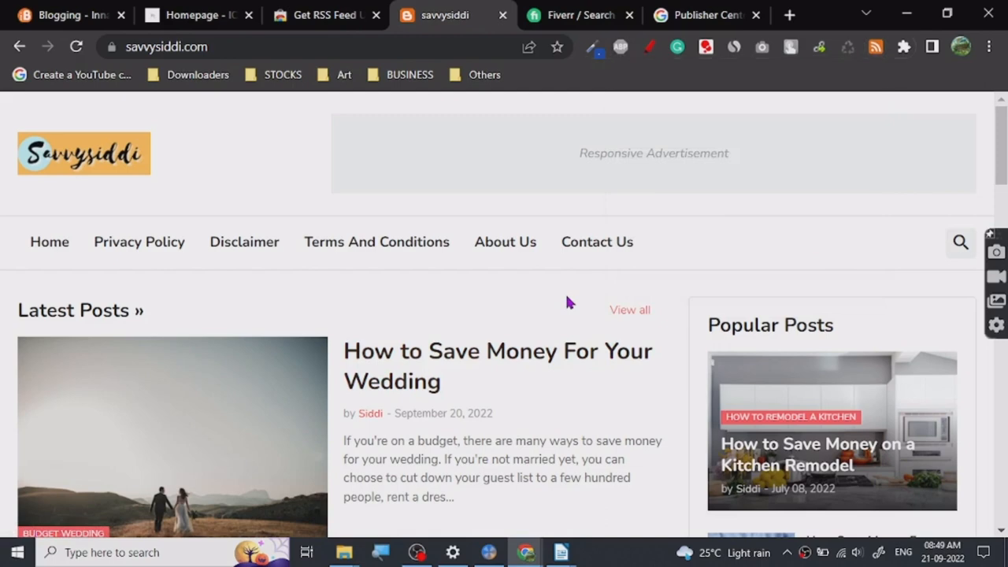